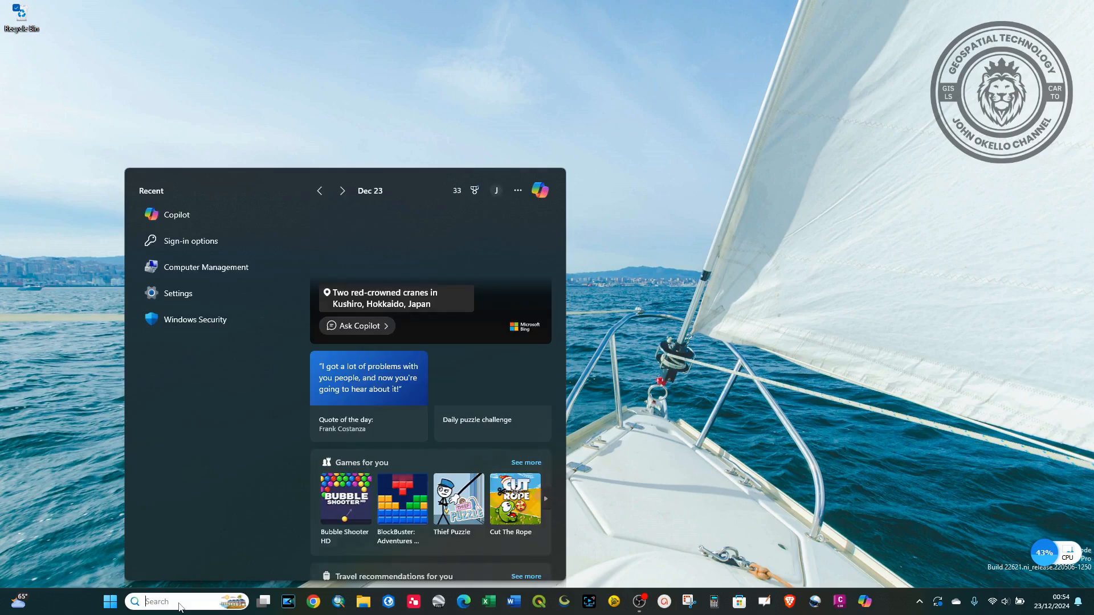
# Step: Open Computer Management from a Windows search and view the Local Disk (D:) partition in Disk Management
pyautogui.write('computer')
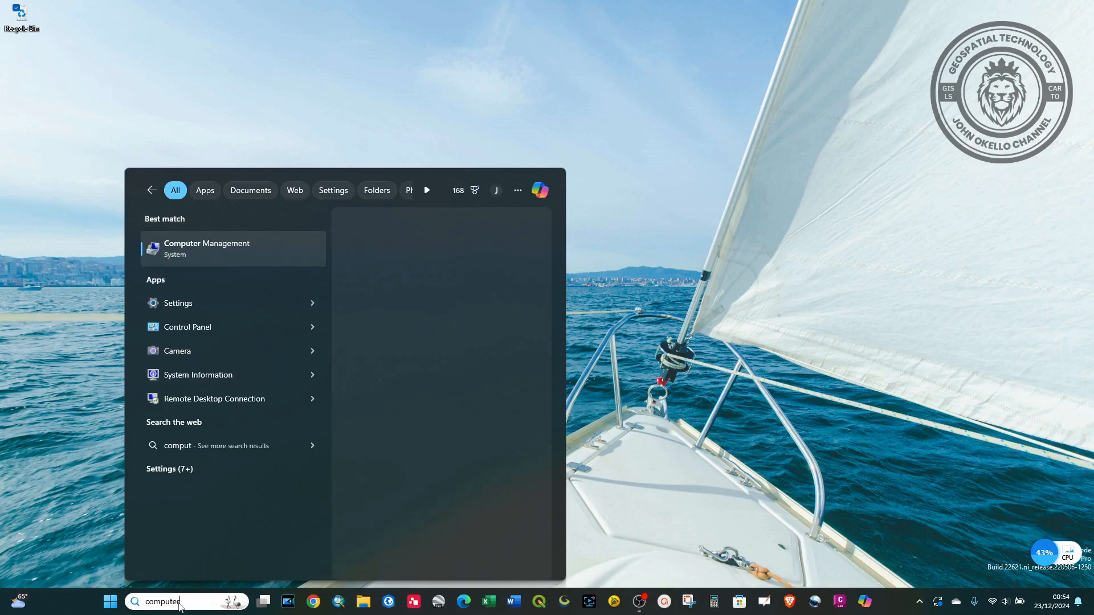
pyautogui.click(186, 253)
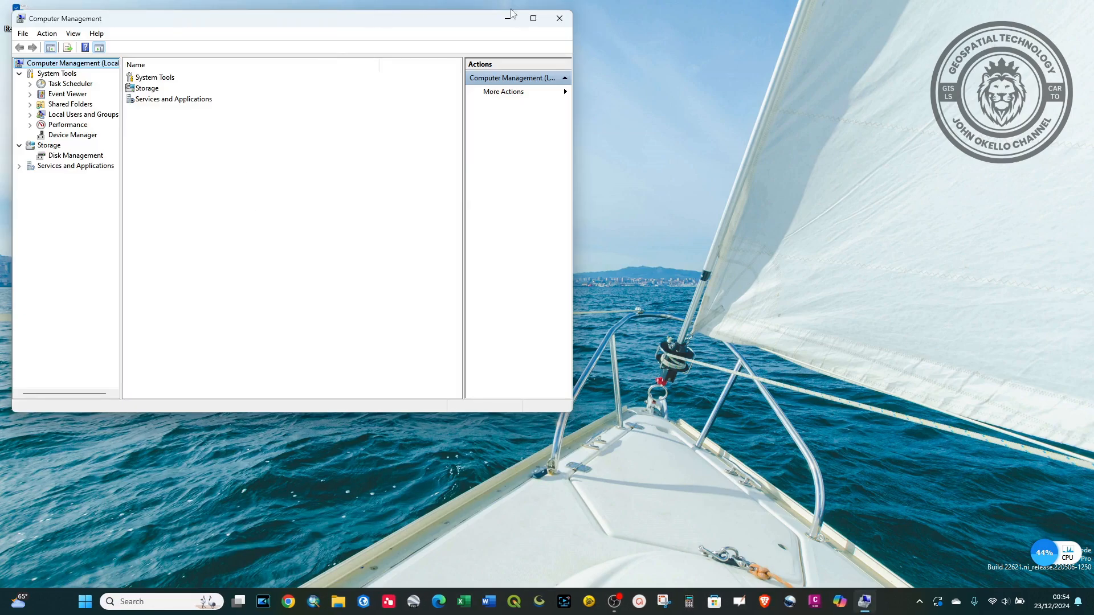
pyautogui.click(535, 19)
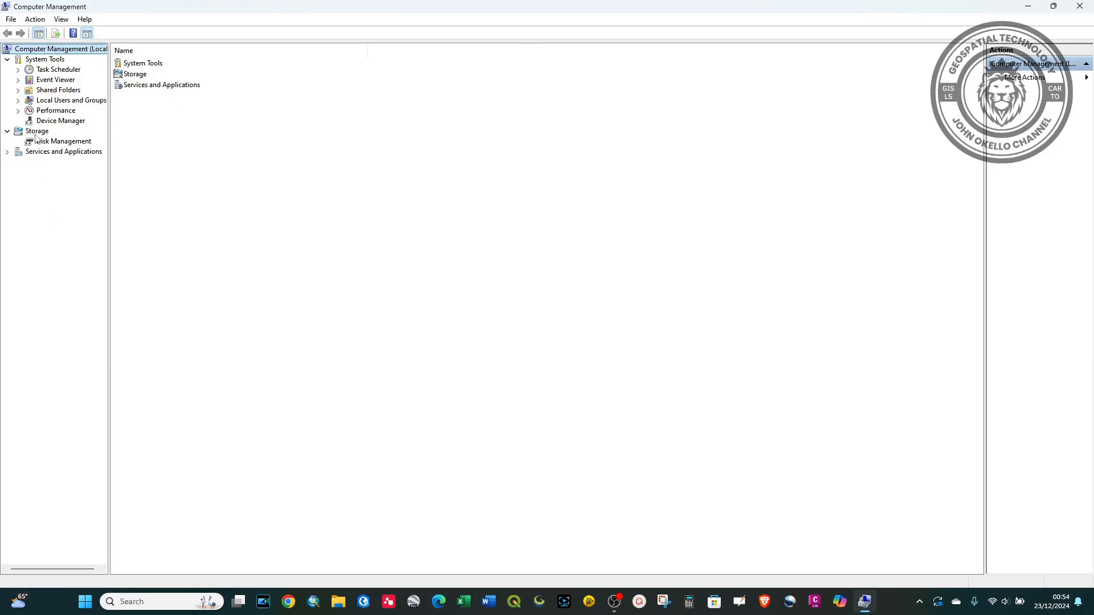
pyautogui.click(6, 131)
pyautogui.click(7, 131)
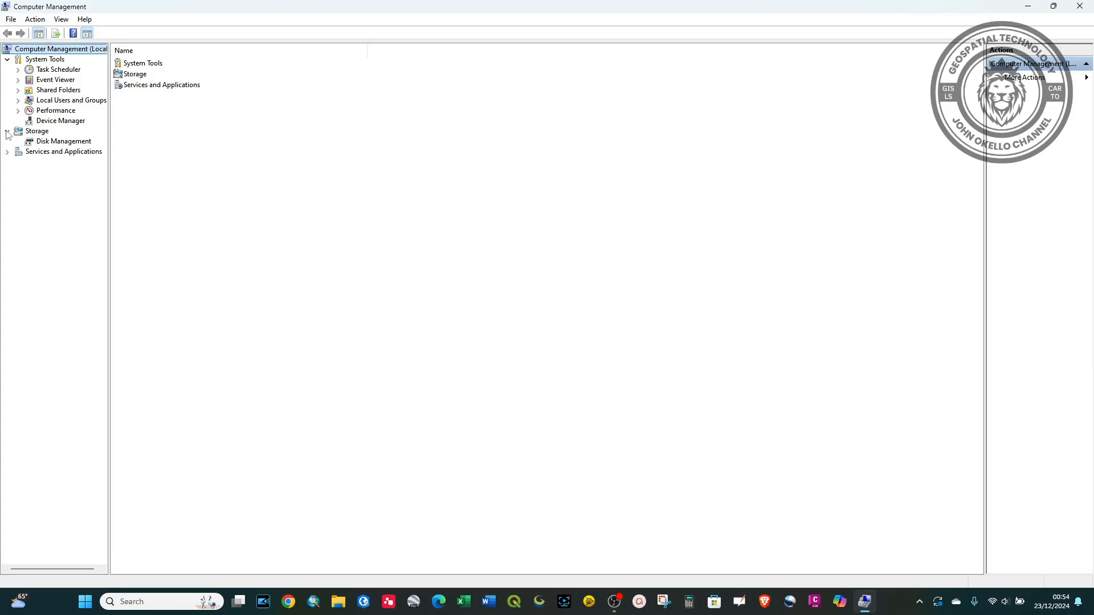
pyautogui.click(41, 143)
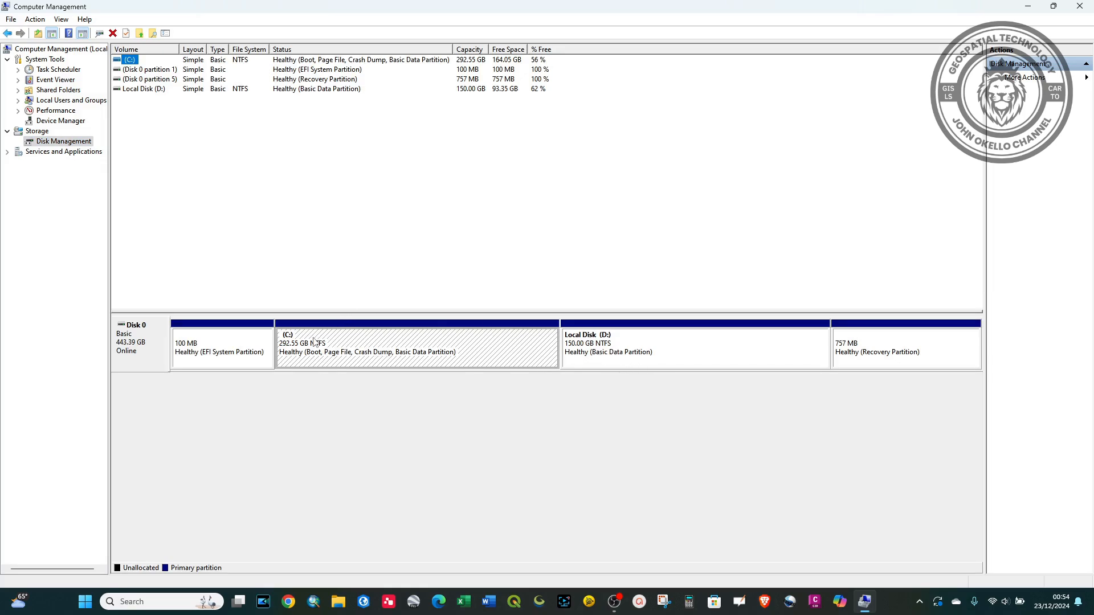
pyautogui.click(596, 352)
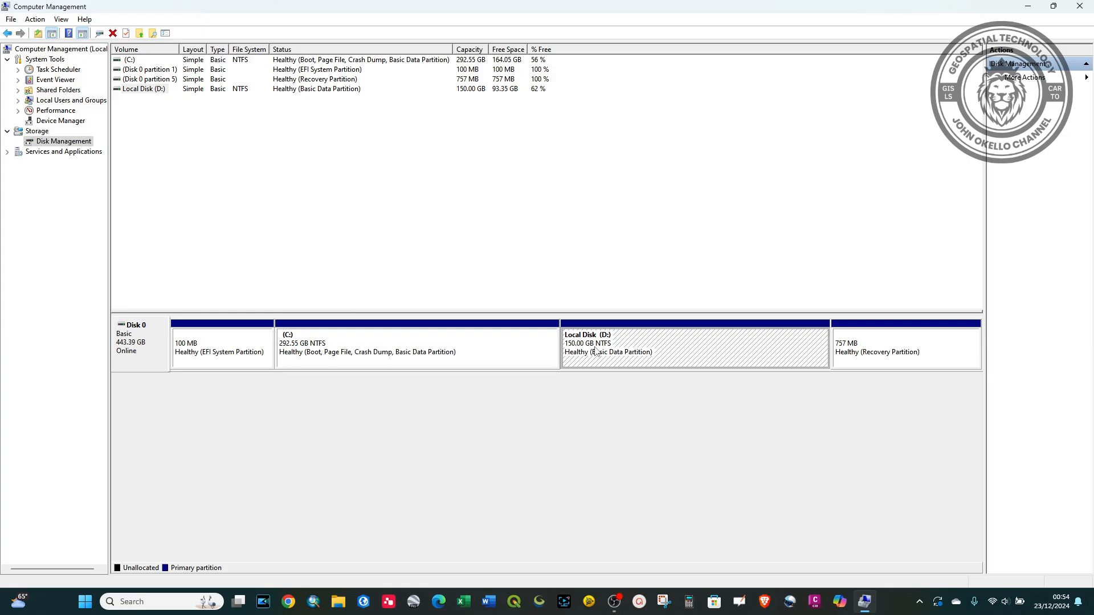
pyautogui.click(1016, 6)
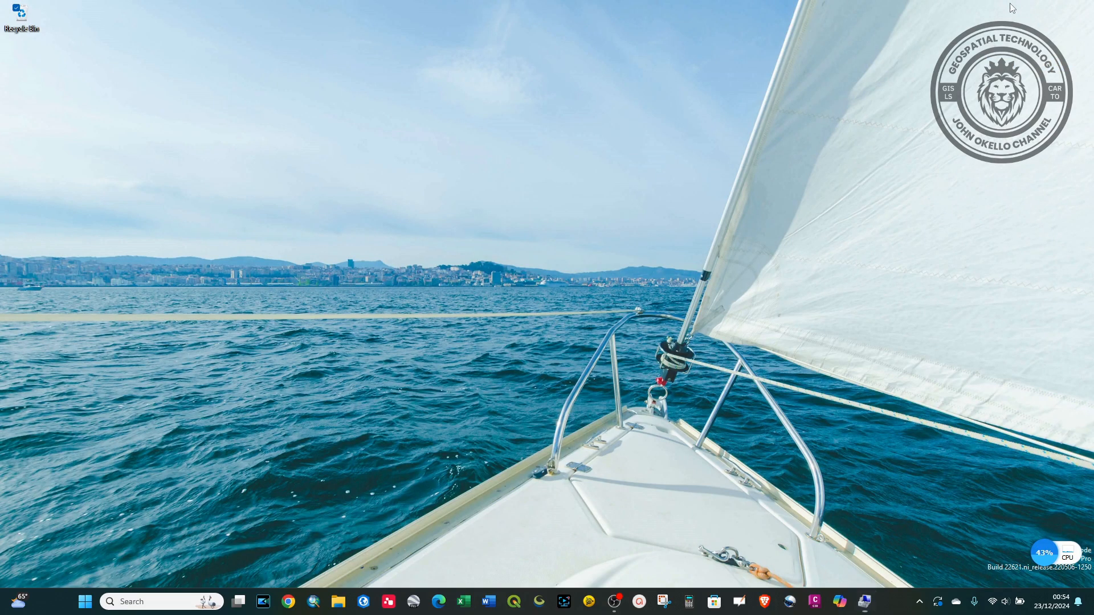
# Step: Switch to File Explorer and check the size and free space of Local Disk (D:) under This PC
pyautogui.click(340, 602)
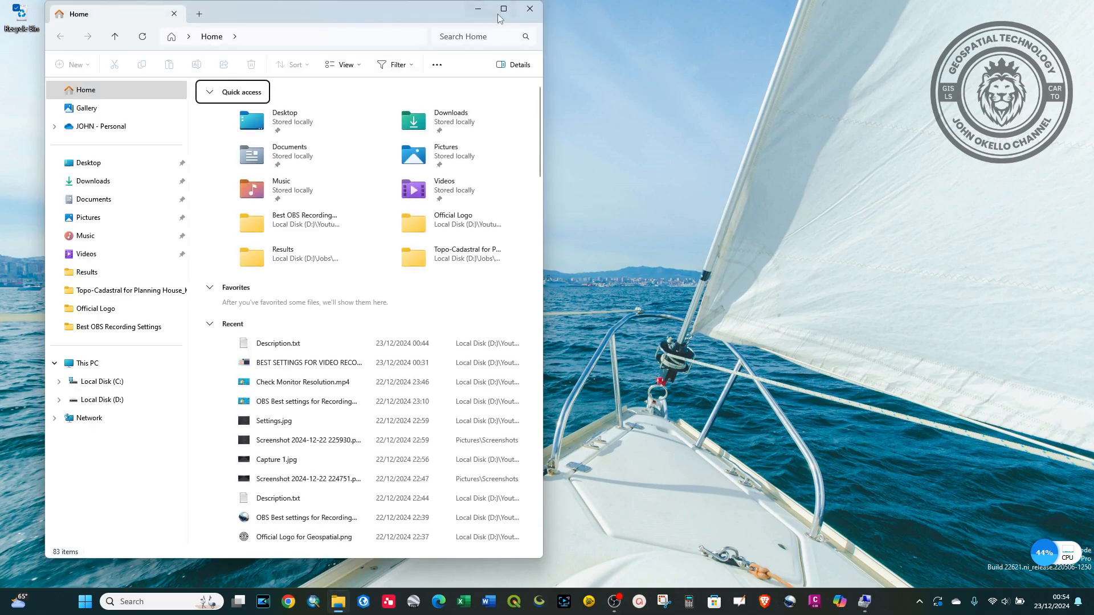
pyautogui.click(520, 8)
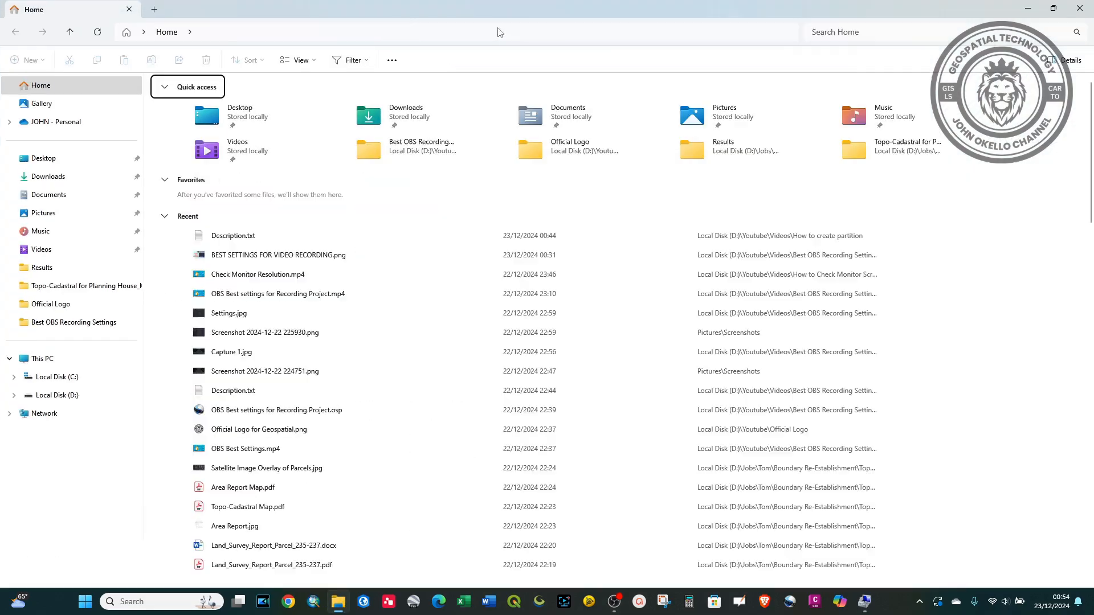
pyautogui.click(52, 359)
pyautogui.click(304, 108)
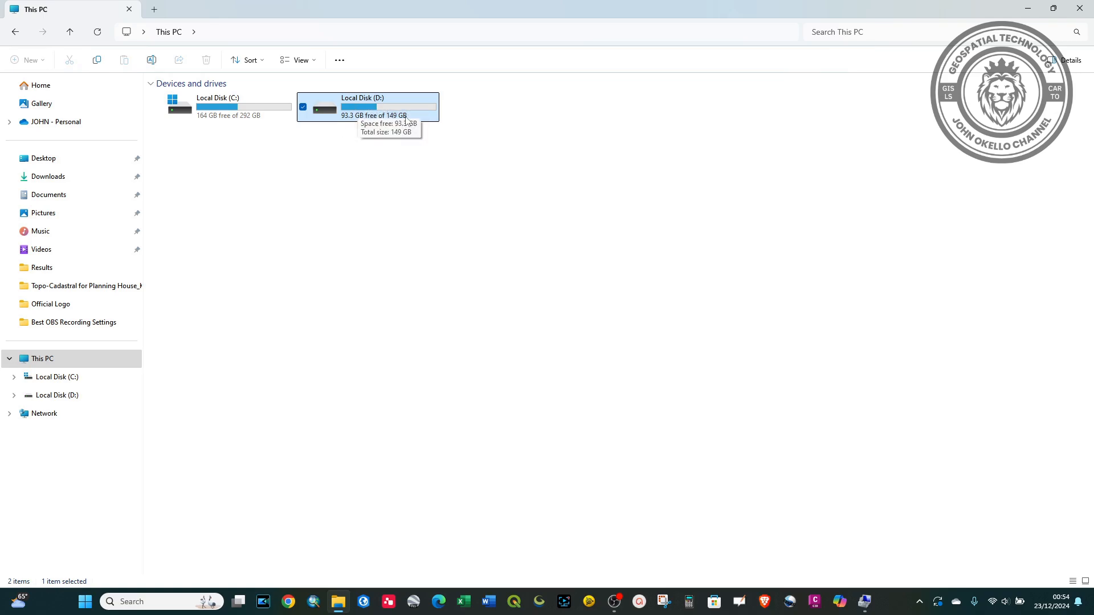
pyautogui.click(1049, 9)
pyautogui.click(477, 8)
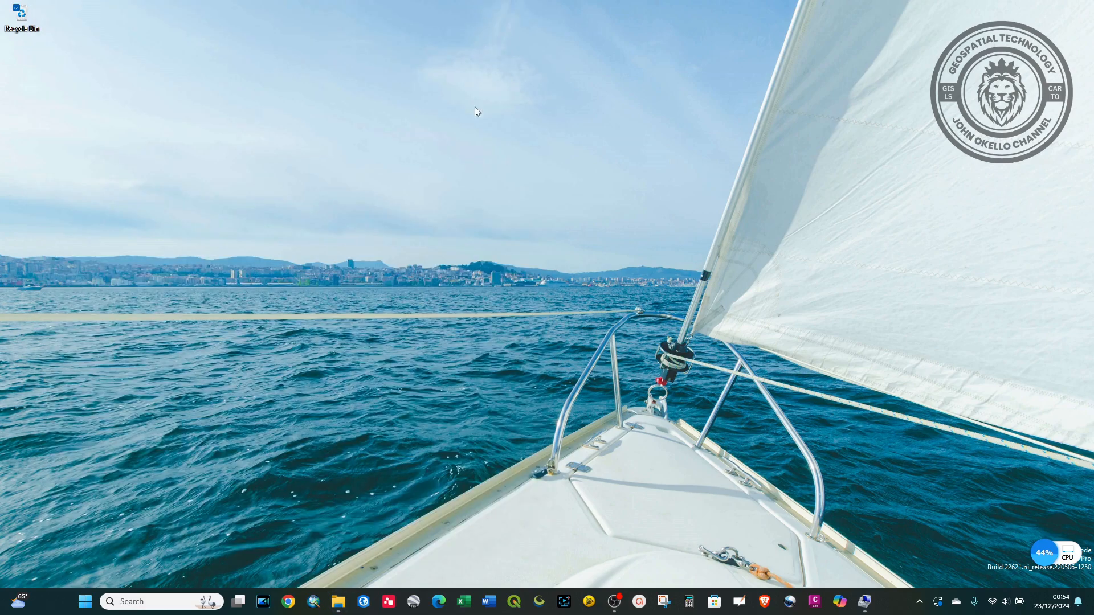
# Step: Return to Computer Management and open the Shrink Volume settings for Local Disk (D:)
pyautogui.click(864, 602)
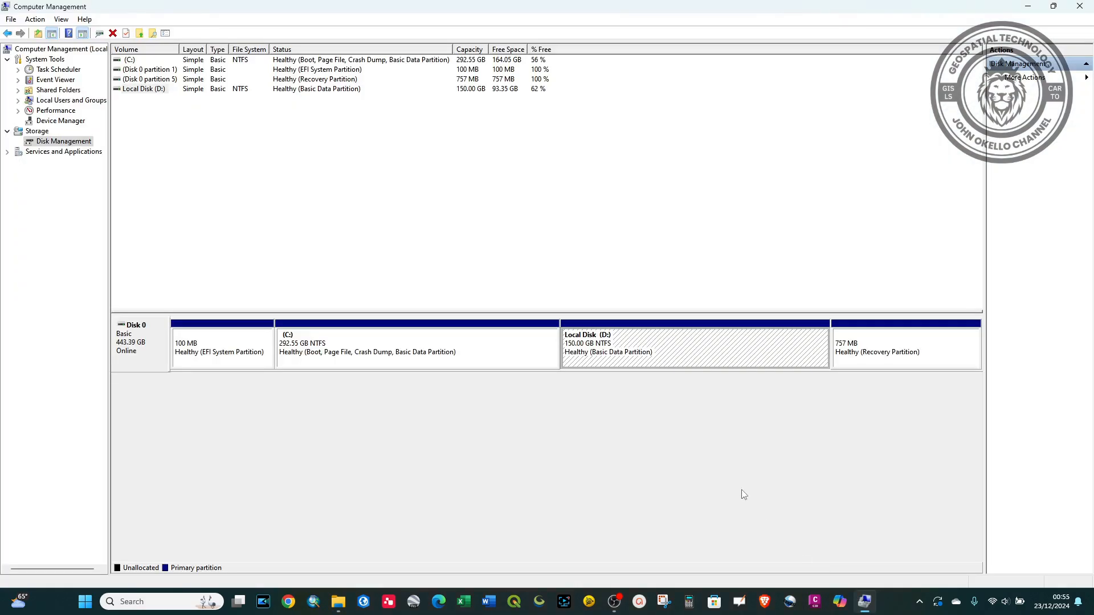
pyautogui.rightClick(624, 348)
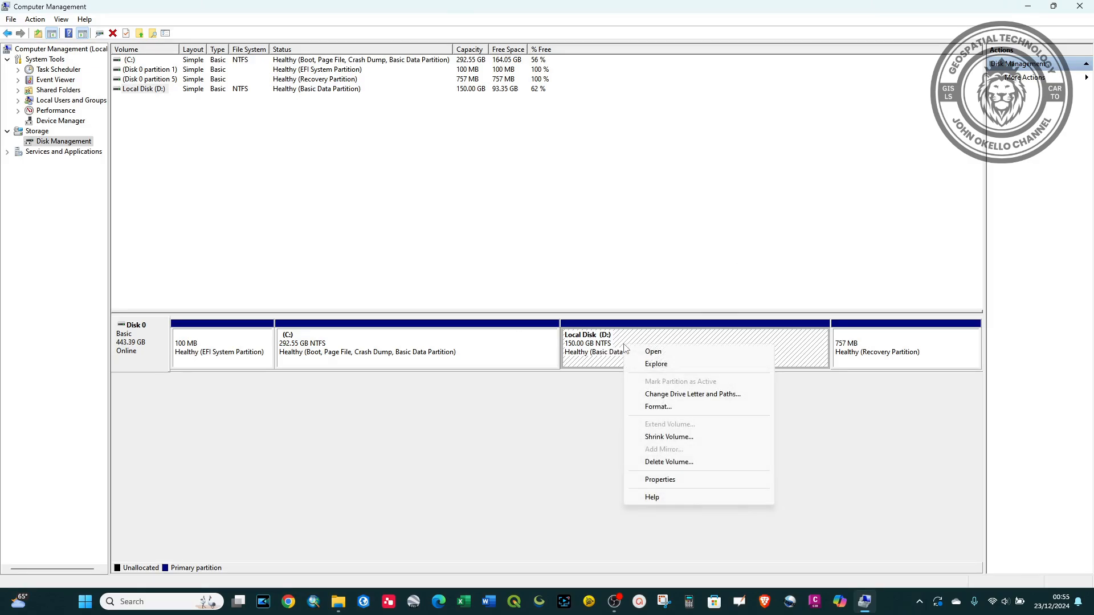
pyautogui.click(665, 437)
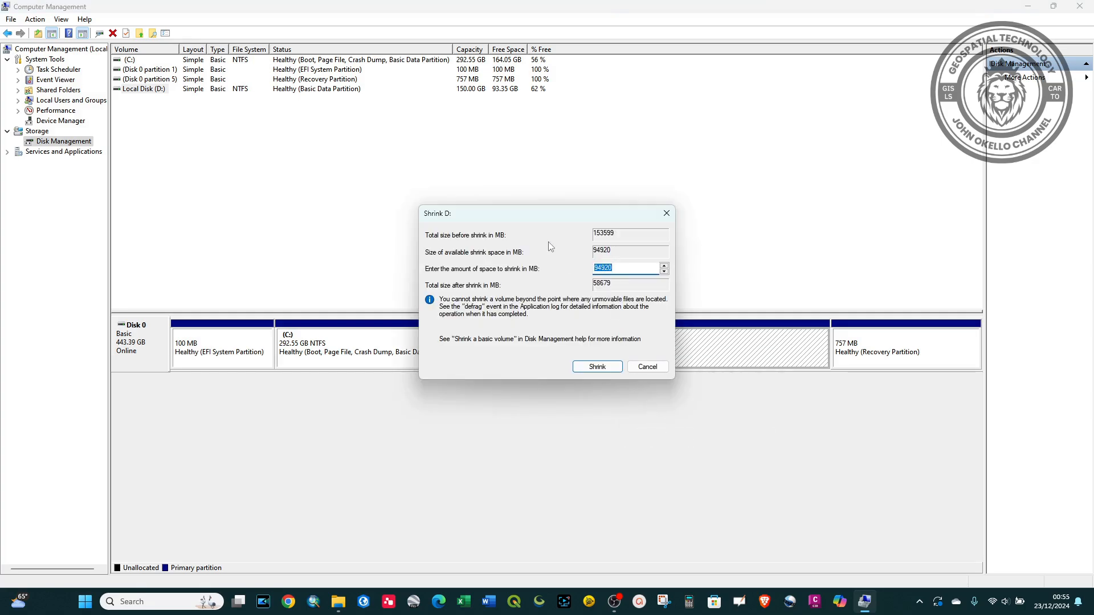
pyautogui.moveTo(538, 214); pyautogui.dragTo(346, 127)
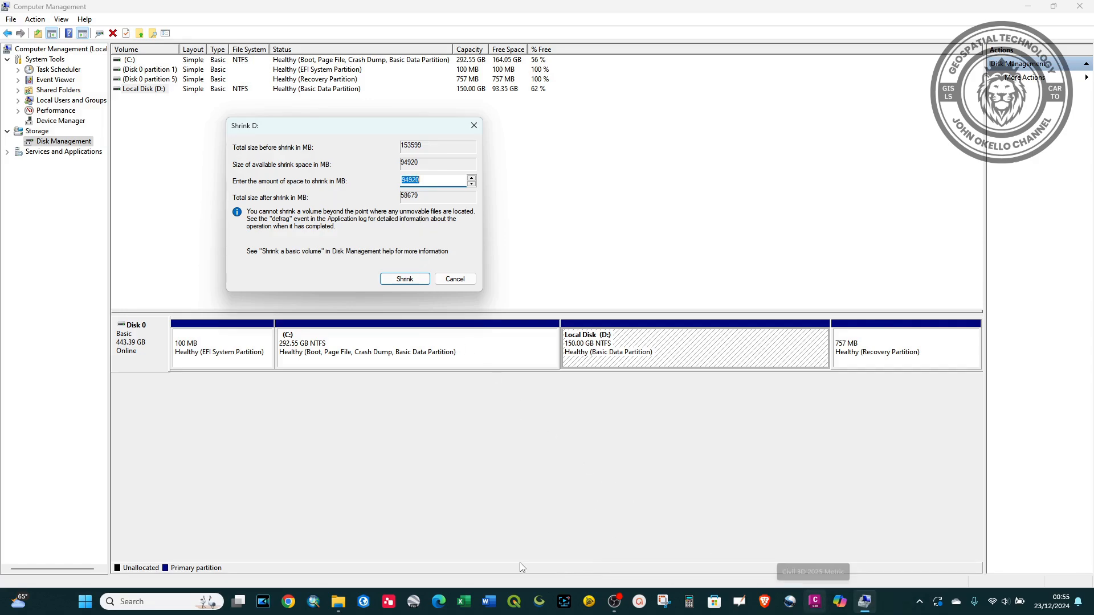
# Step: Switch to the fx-82ES calculator and convert 20 GB to megabytes by computing 20×1024
pyautogui.click(690, 602)
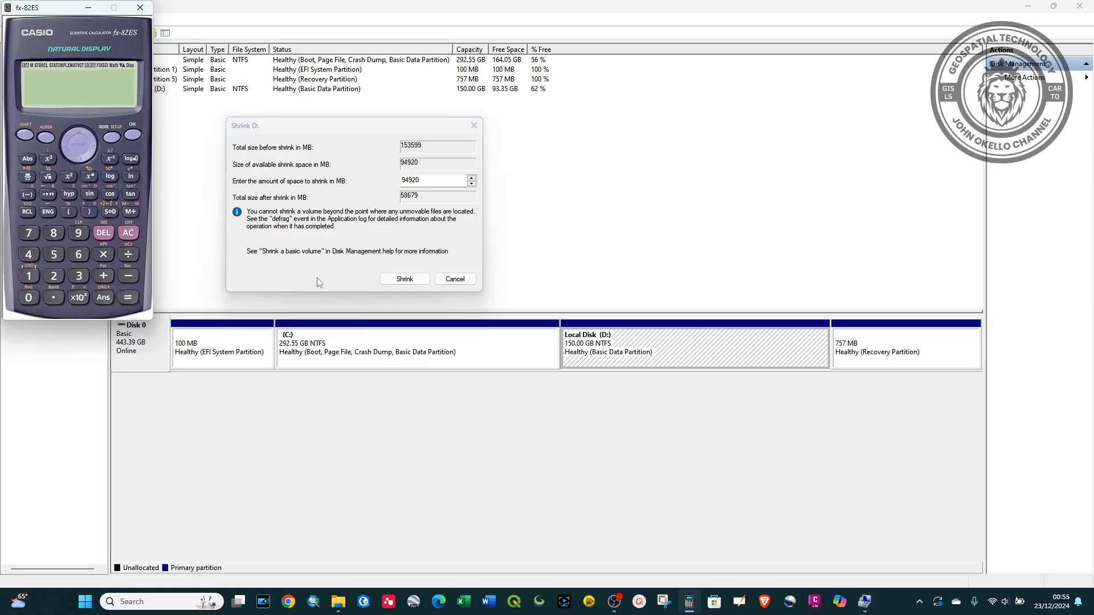
pyautogui.moveTo(55, 13); pyautogui.dragTo(90, 83)
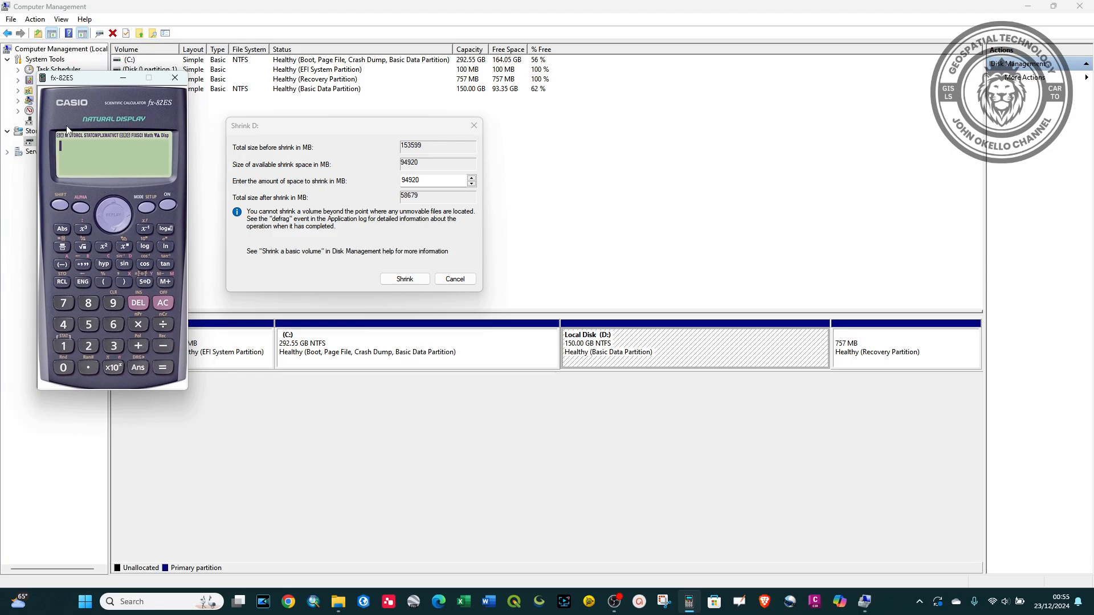
pyautogui.write('20×1024')
pyautogui.click(161, 366)
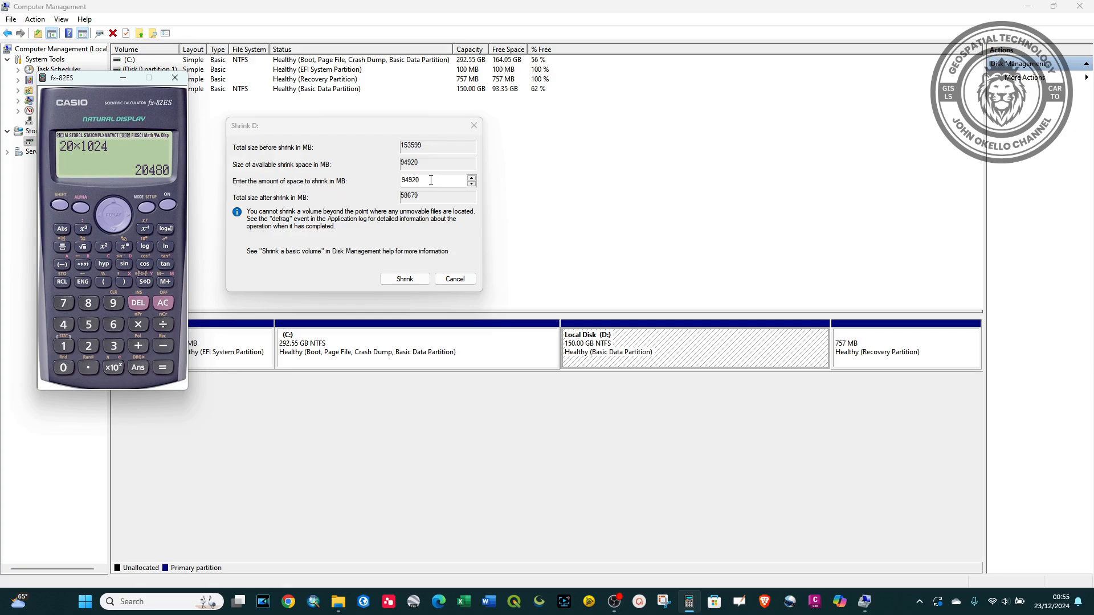
# Step: Shrink the D: volume by 20480 MB
pyautogui.click(364, 182)
pyautogui.write('20')
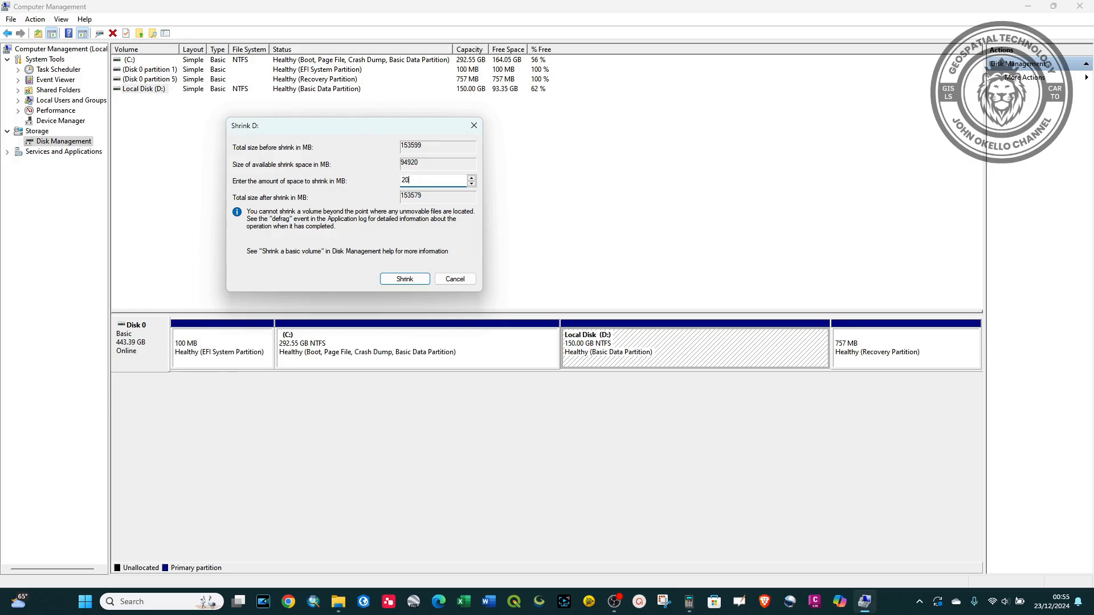
pyautogui.write('480')
pyautogui.click(403, 280)
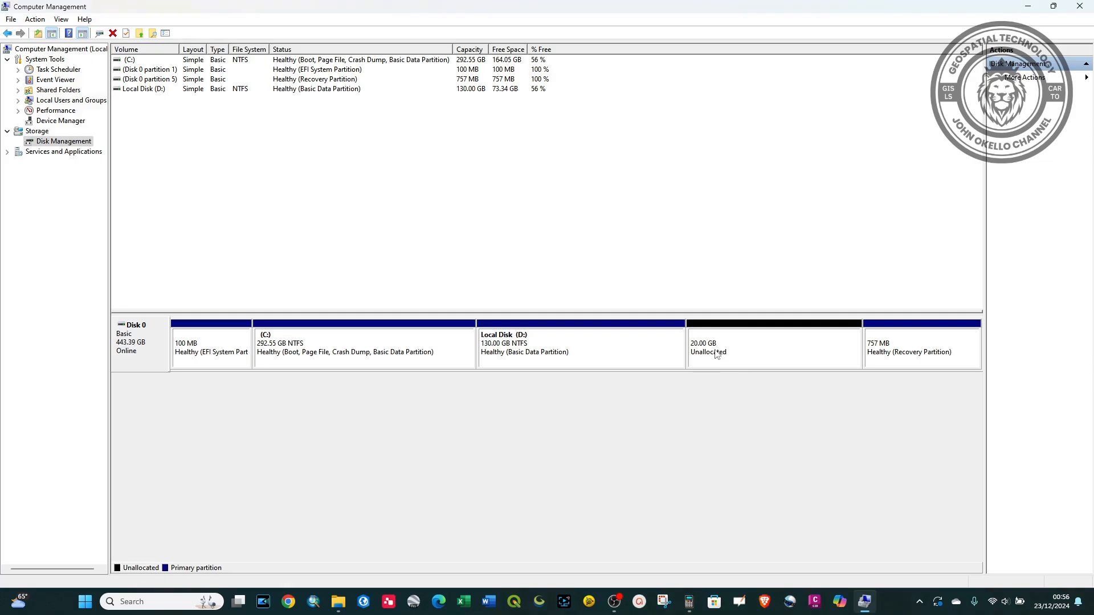
# Step: Close the calculator and check in File Explorer which drives are listed under This PC
pyautogui.click(1026, 6)
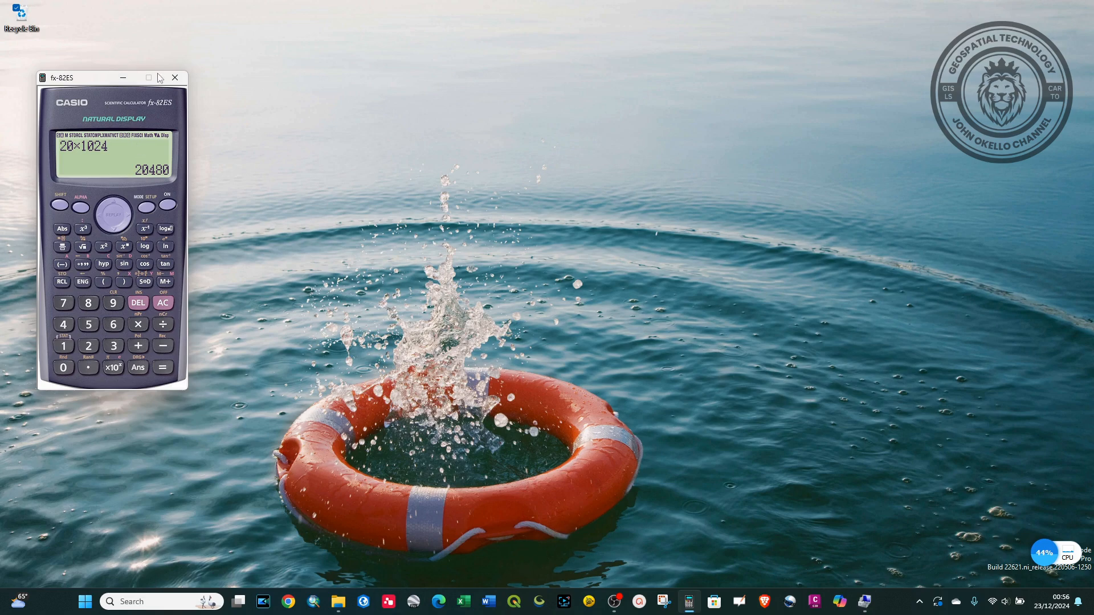
pyautogui.click(175, 78)
pyautogui.click(341, 601)
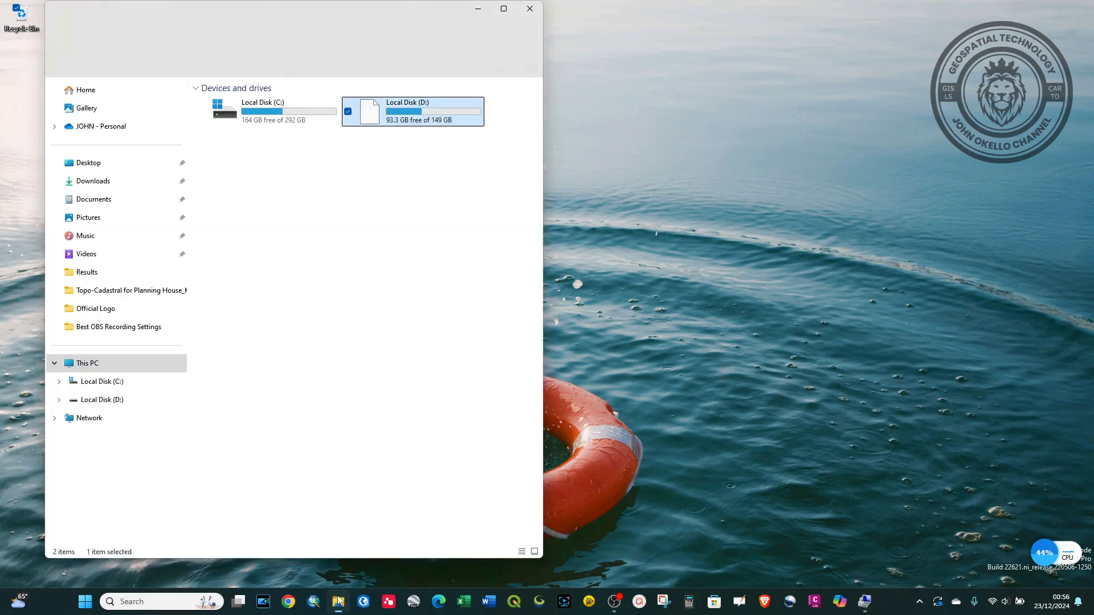
pyautogui.click(502, 9)
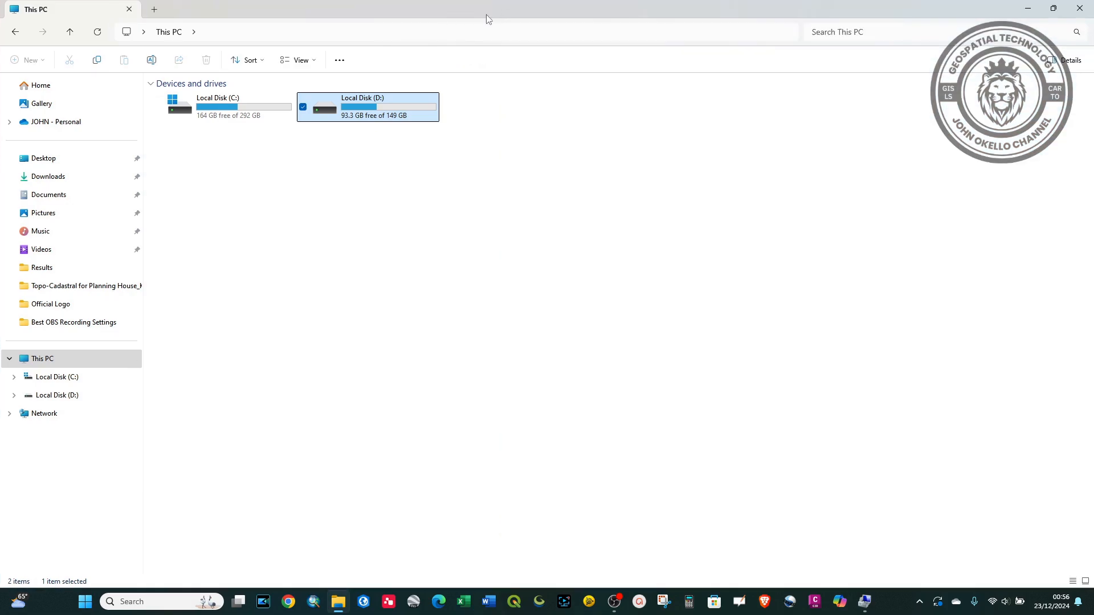
pyautogui.click(1029, 8)
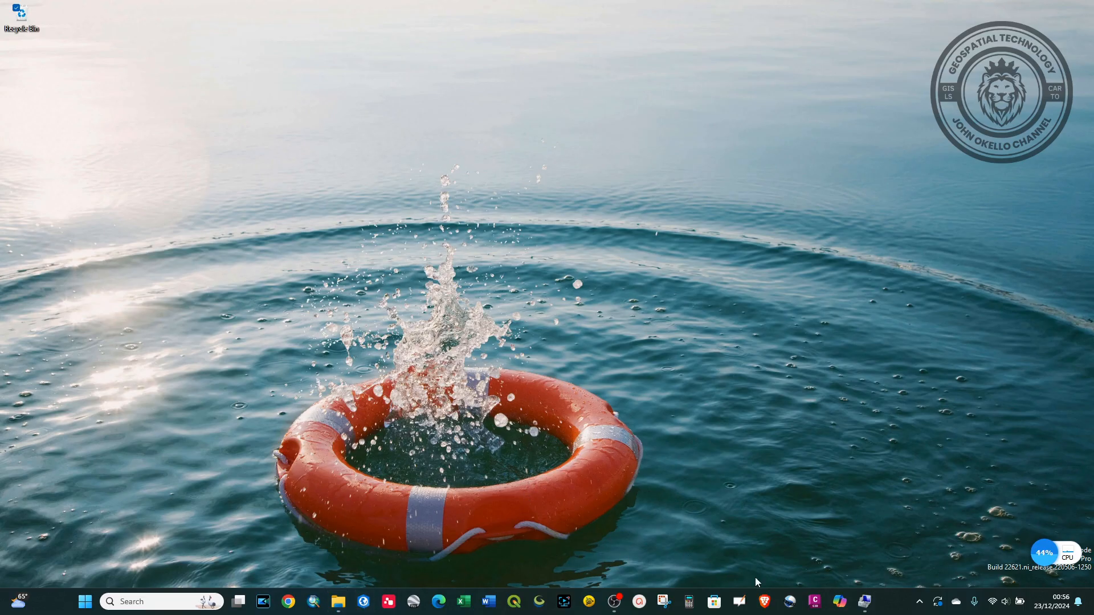
# Step: Return to Computer Management and start a new simple volume on the 20 GB unallocated space, accepting a size of 20480 MB
pyautogui.click(864, 602)
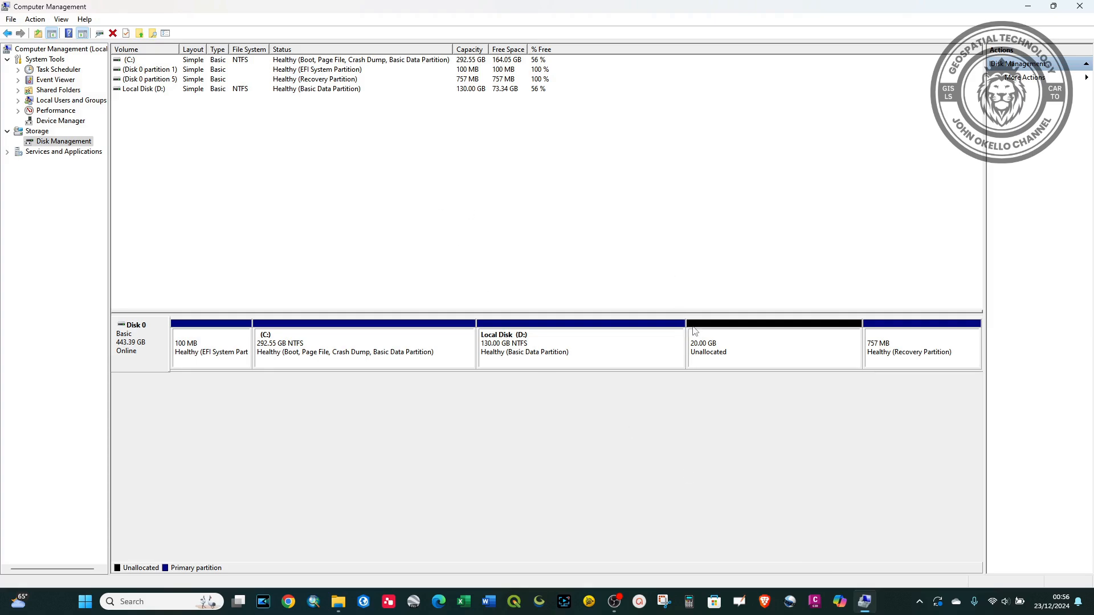
pyautogui.click(711, 349)
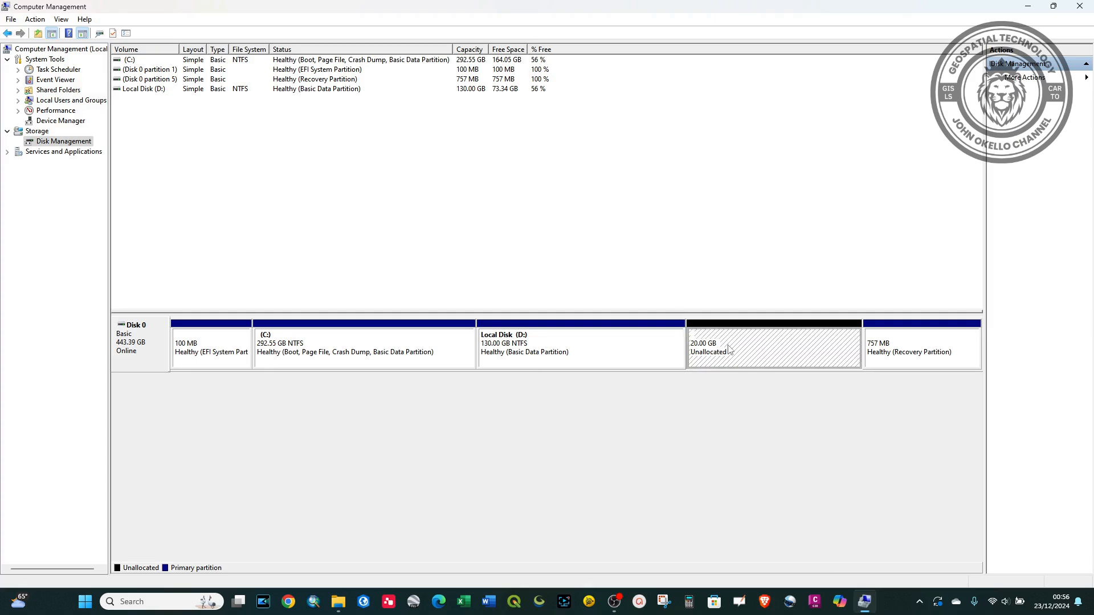
pyautogui.rightClick(729, 349)
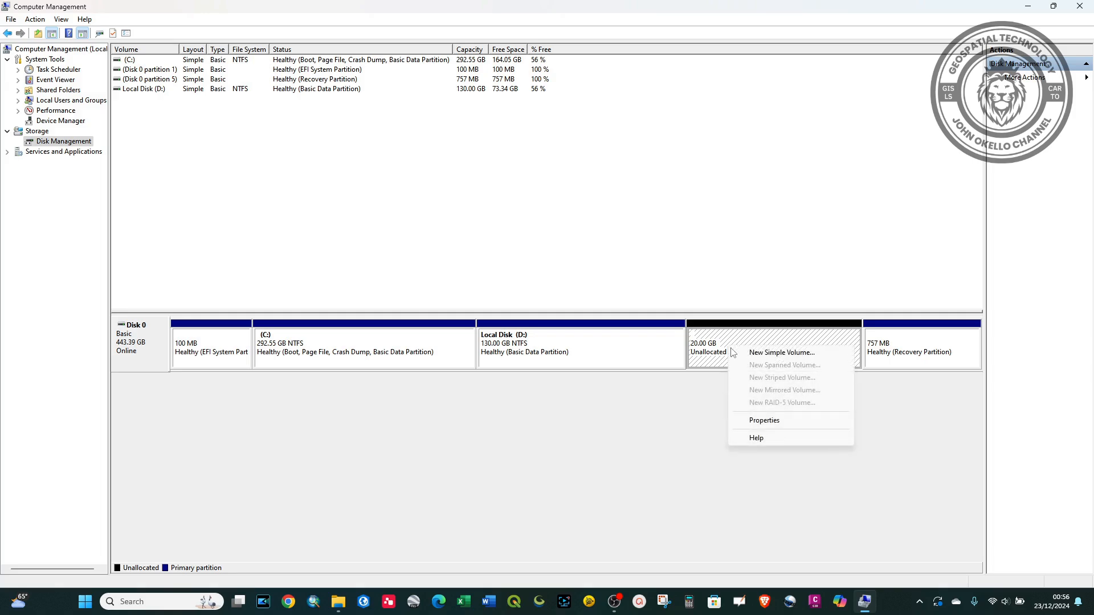
pyautogui.click(764, 353)
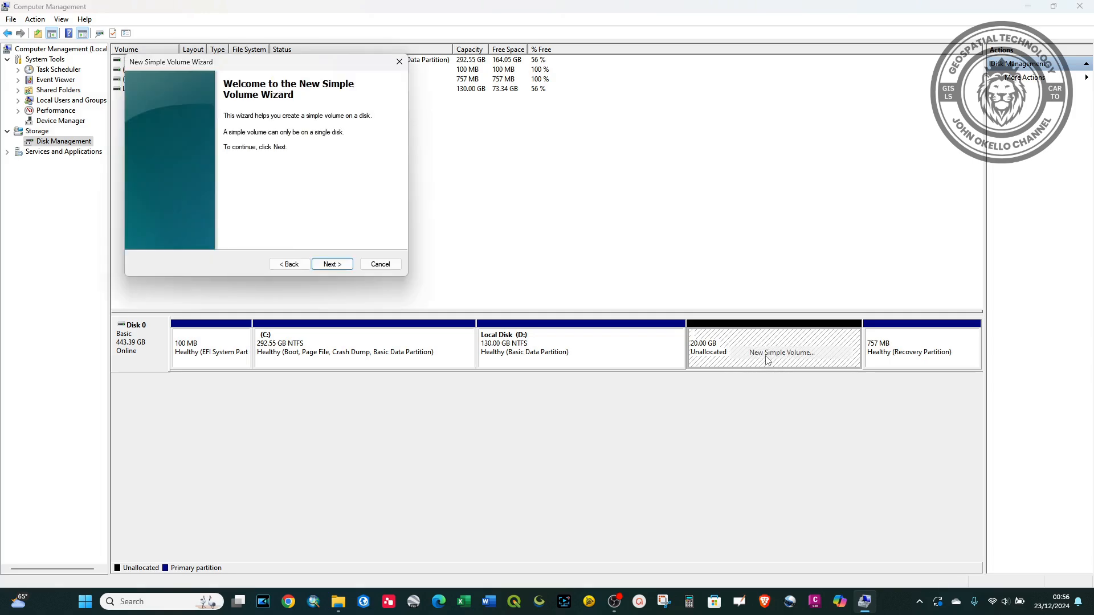
pyautogui.click(331, 263)
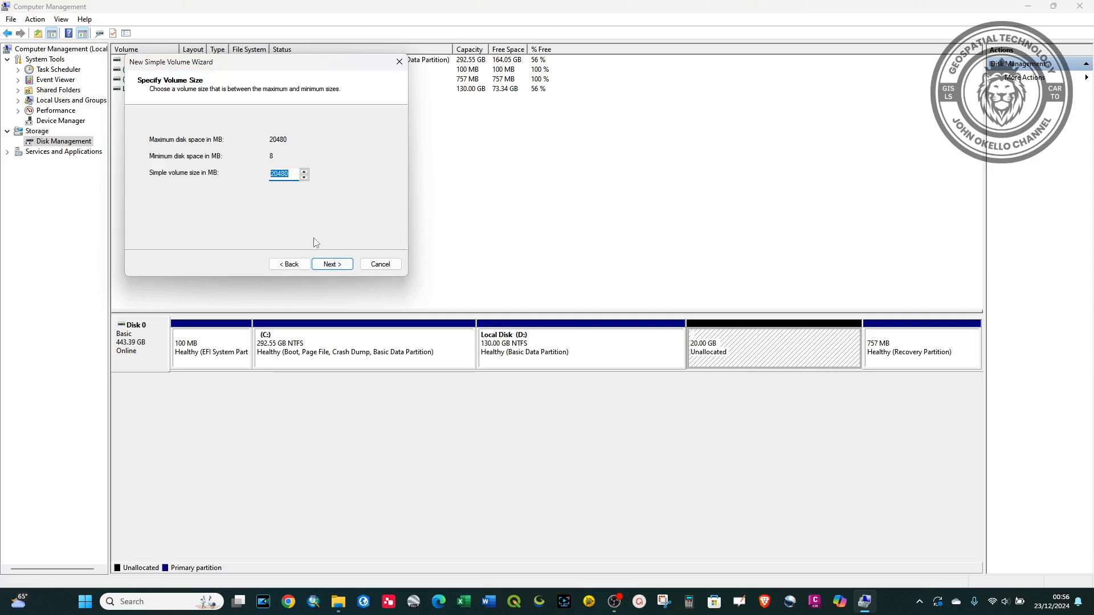
pyautogui.click(329, 270)
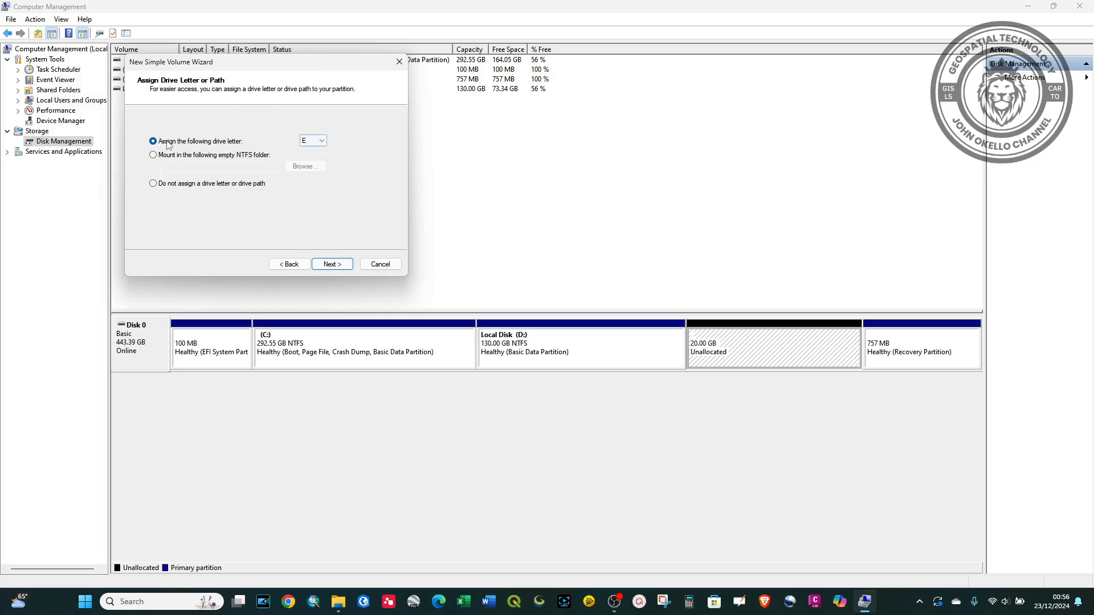
# Step: Assign drive letter E to the new volume
pyautogui.click(321, 142)
pyautogui.click(322, 143)
pyautogui.click(330, 265)
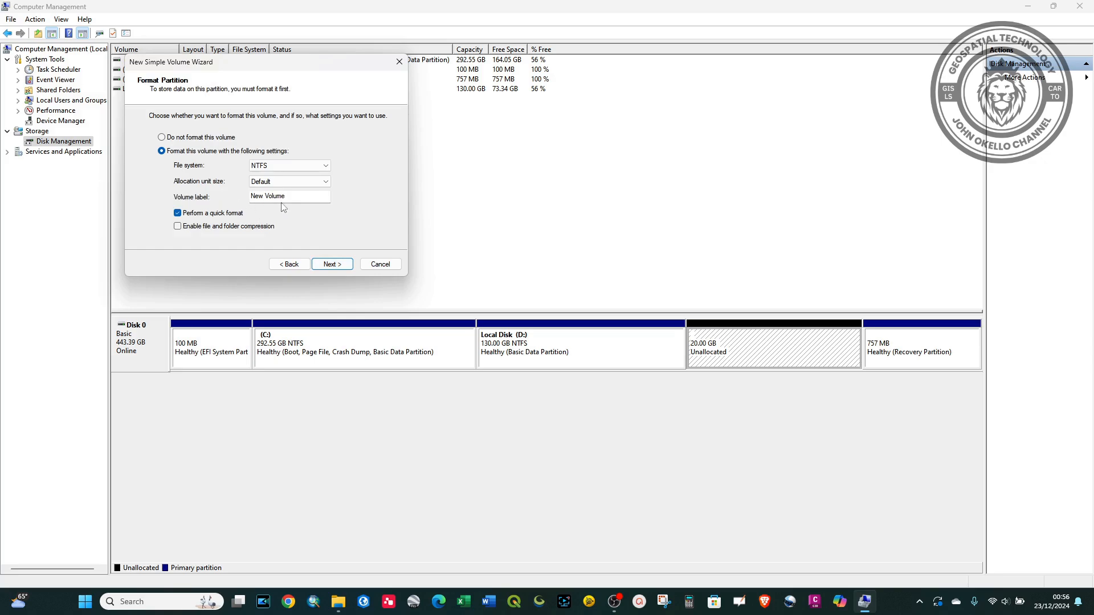
# Step: Label the new volume Data, keep the NTFS quick format with default allocation unit size, and create it
pyautogui.moveTo(298, 199); pyautogui.dragTo(226, 193)
pyautogui.write('Data')
pyautogui.click(334, 265)
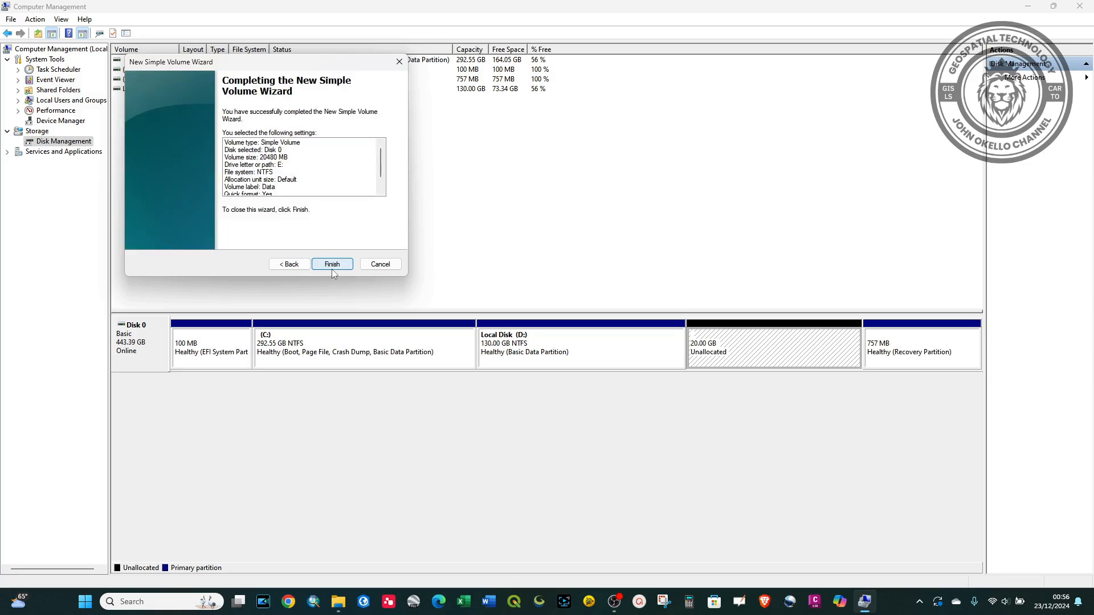
pyautogui.click(332, 265)
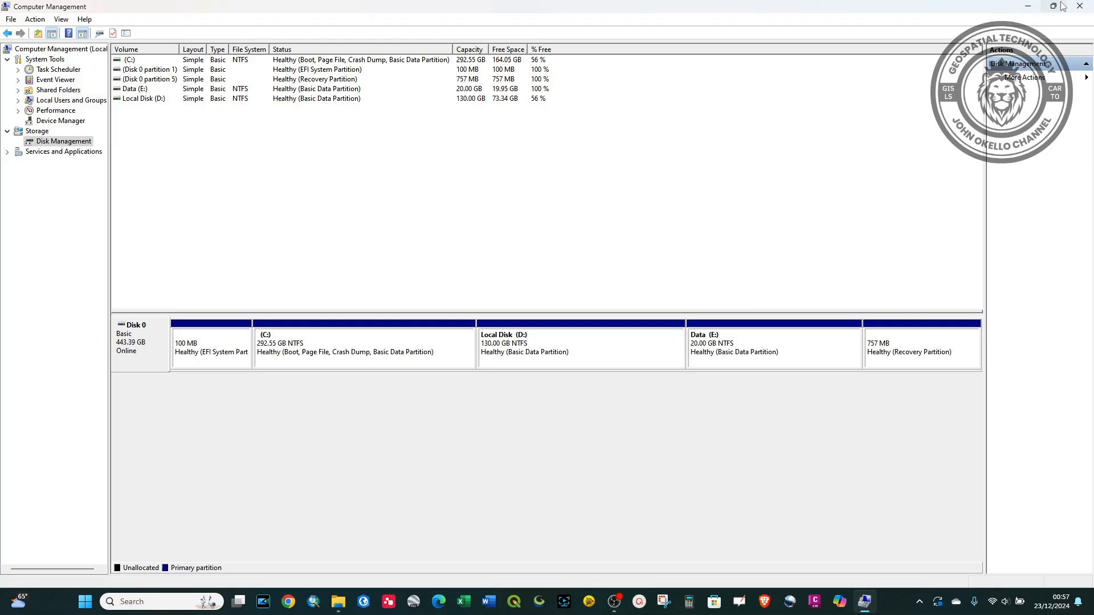
# Step: Close Computer Management and check in File Explorer for the new Data (E:) drive under This PC
pyautogui.click(1081, 6)
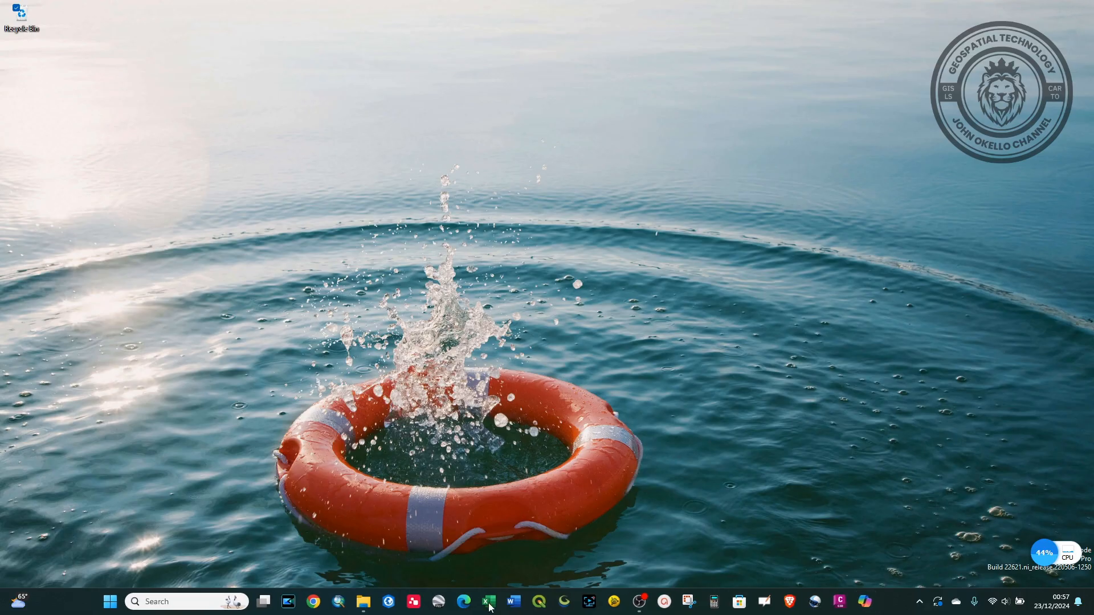
pyautogui.click(367, 604)
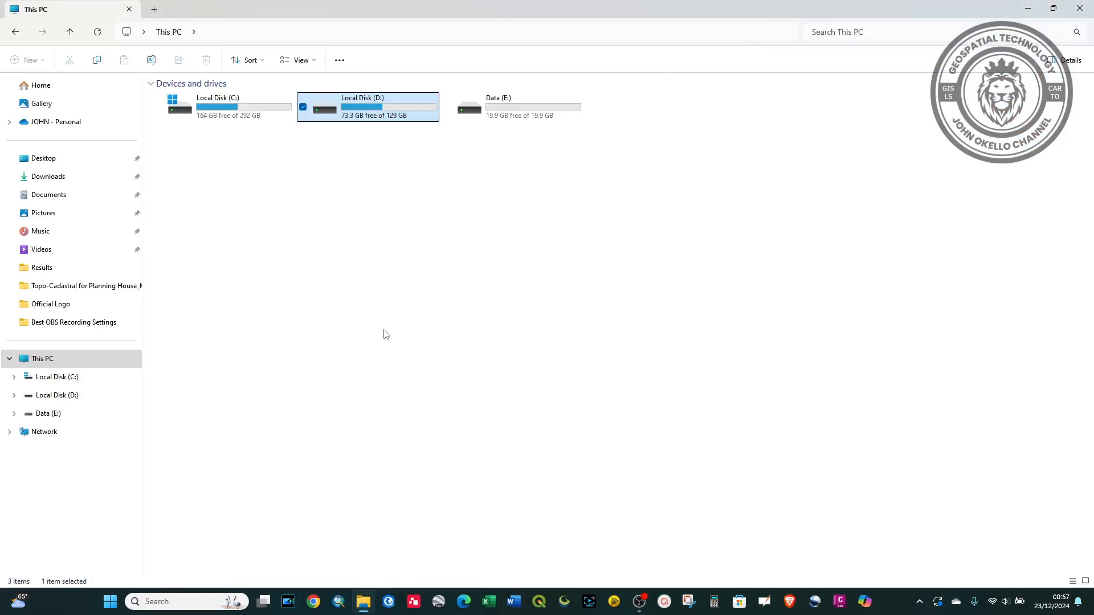
pyautogui.rightClick(403, 235)
pyautogui.moveTo(425, 285)
pyautogui.press('Escape')
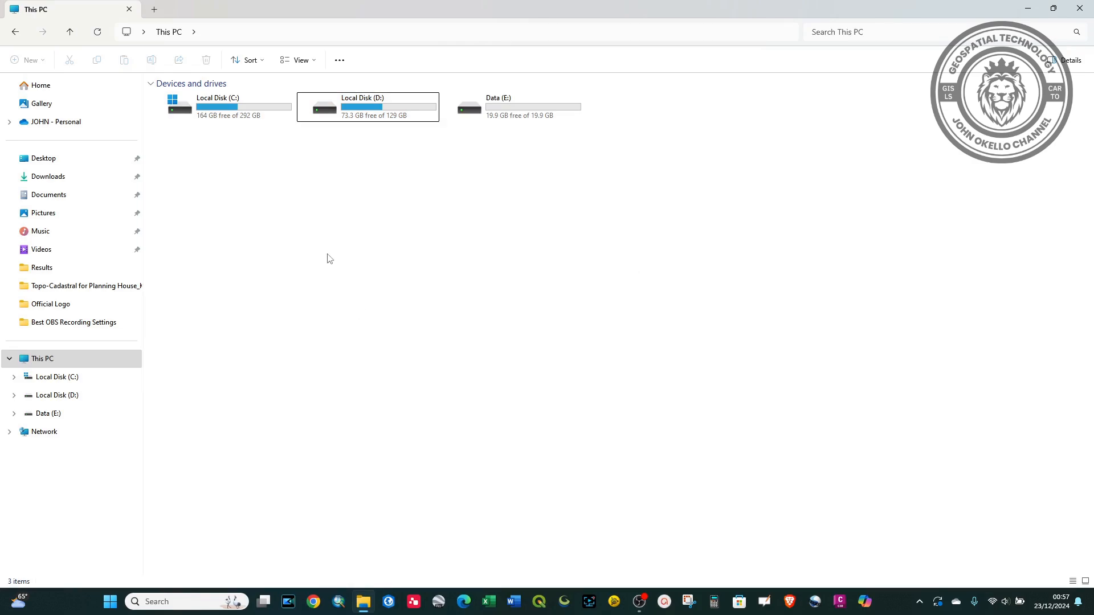
pyautogui.click(545, 103)
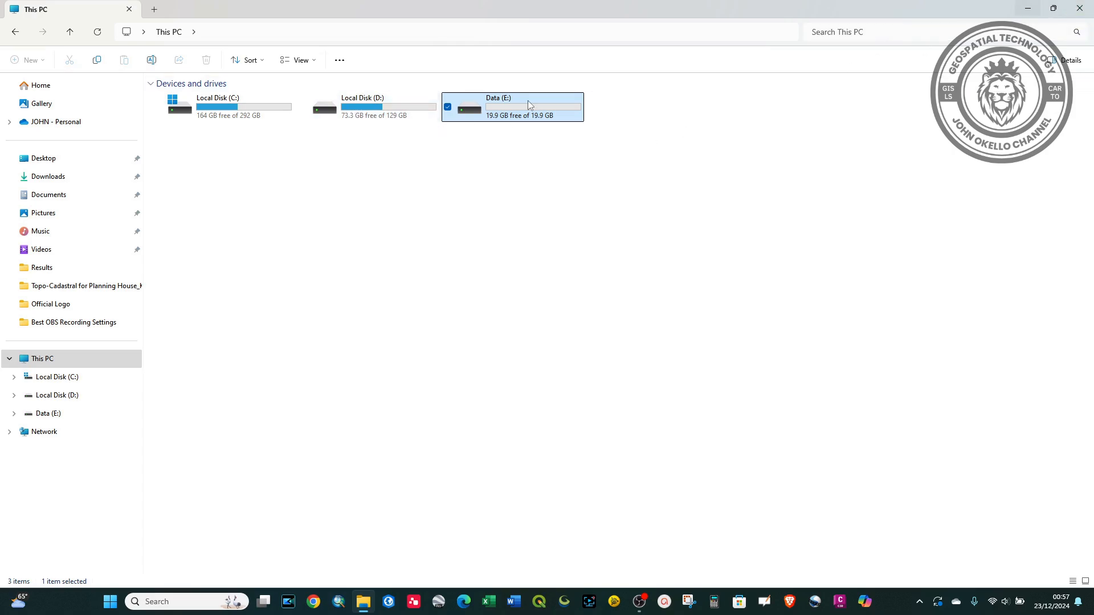
# Step: Close File Explorer, search Windows for Computer Management, and open its Disk Management view in a maximized window
pyautogui.click(1083, 8)
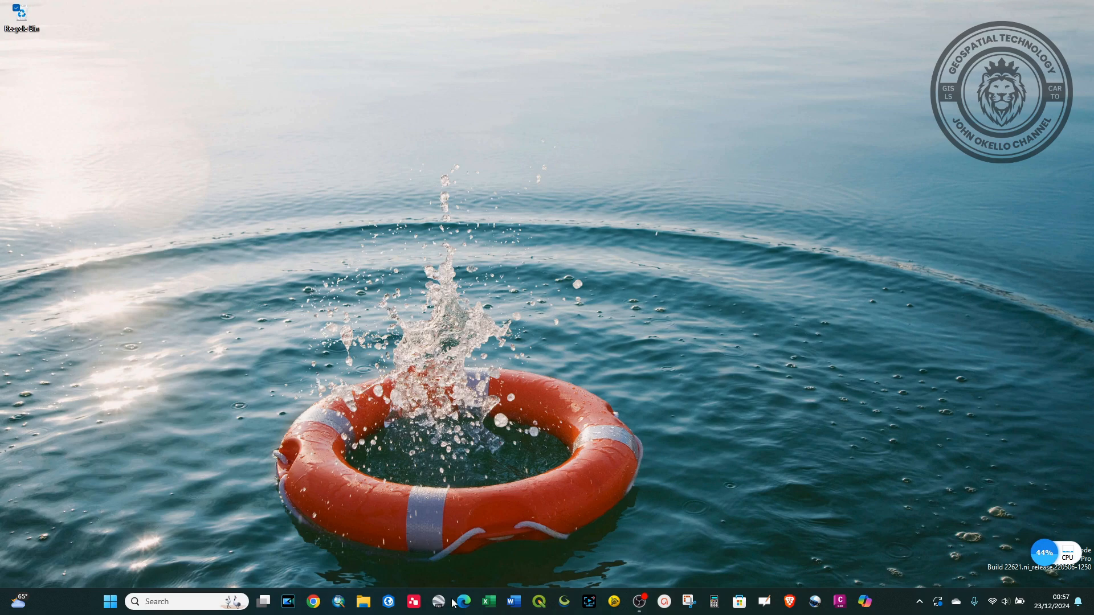
pyautogui.click(202, 600)
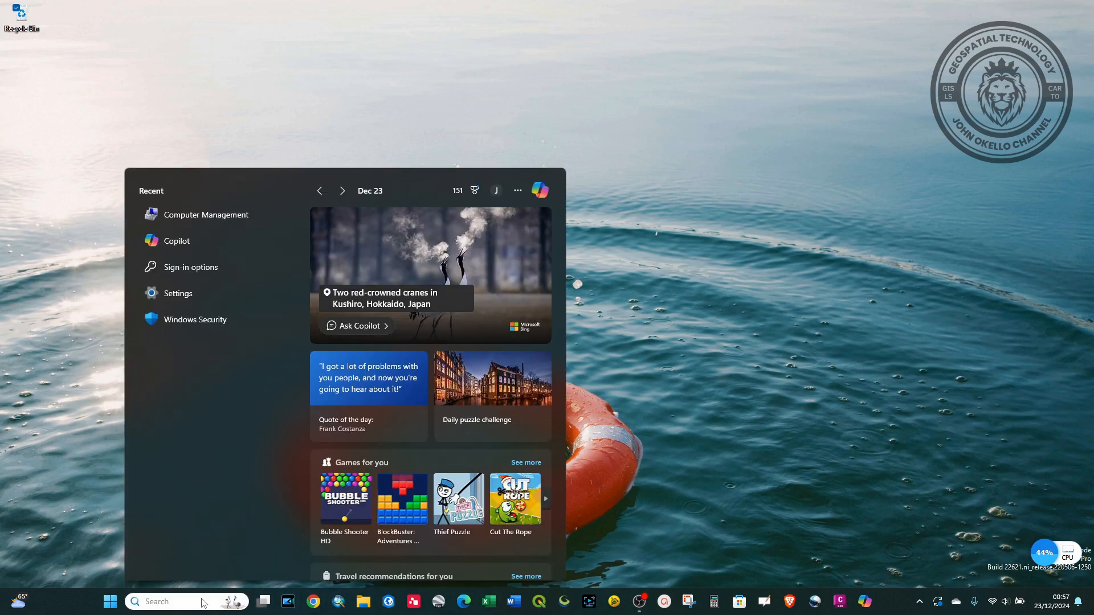
pyautogui.write('com')
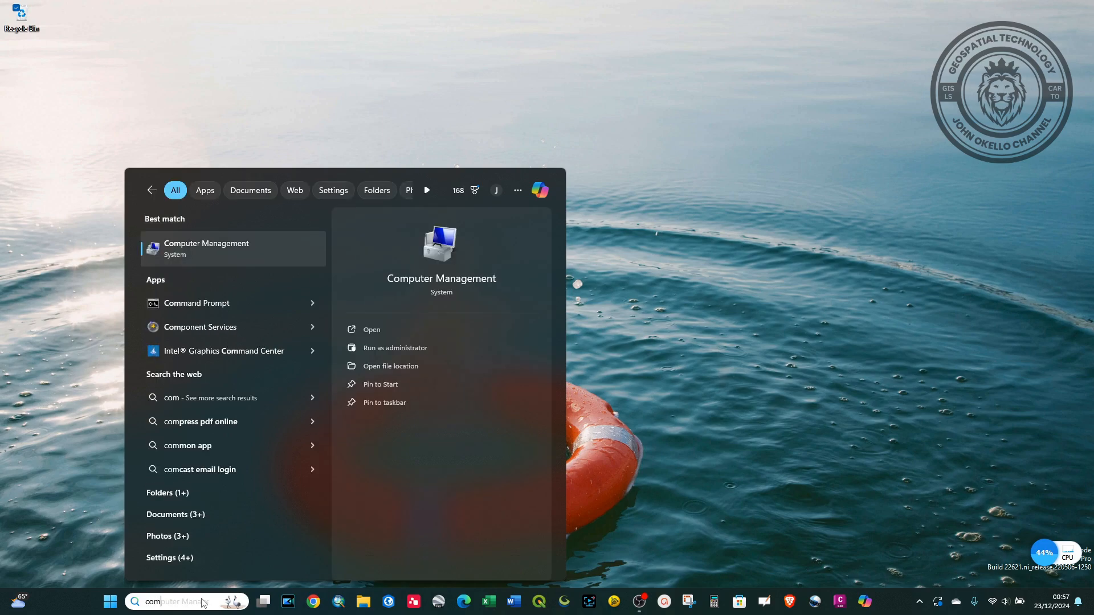
pyautogui.click(214, 248)
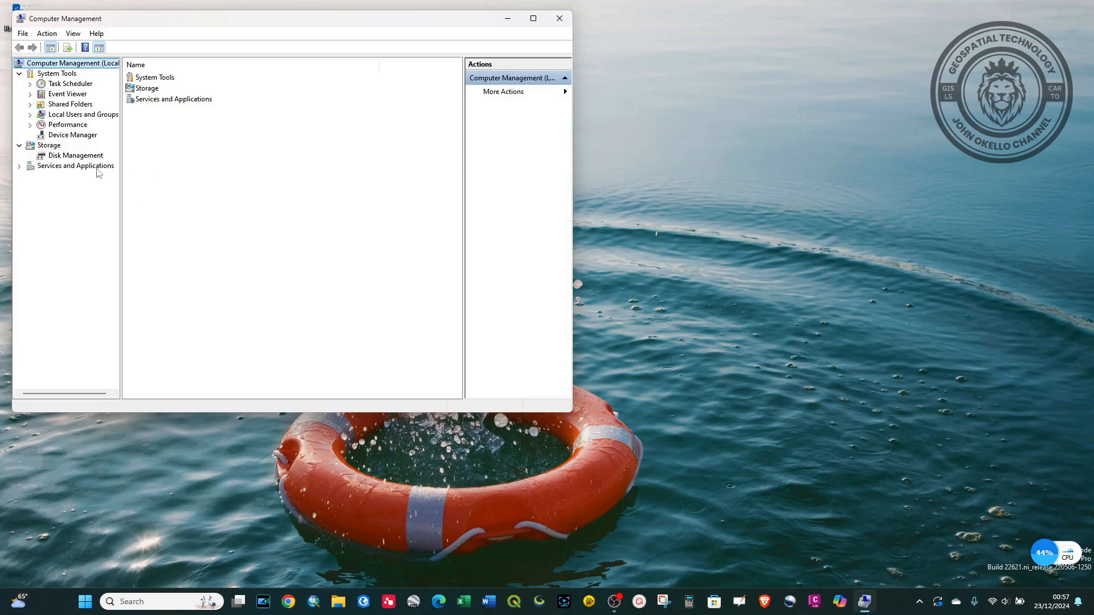
pyautogui.click(73, 156)
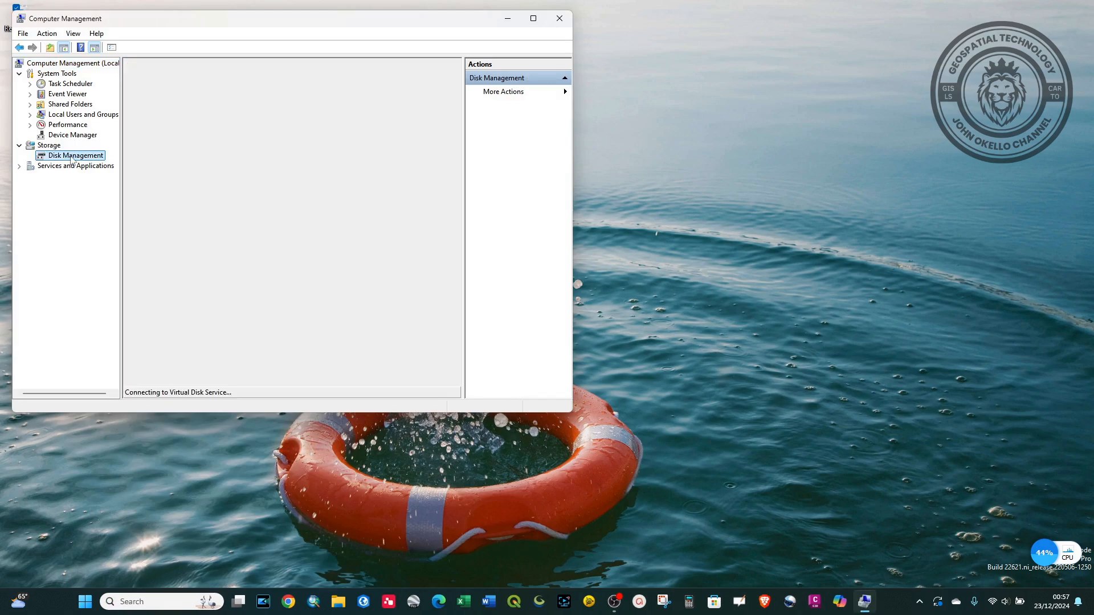
pyautogui.click(533, 18)
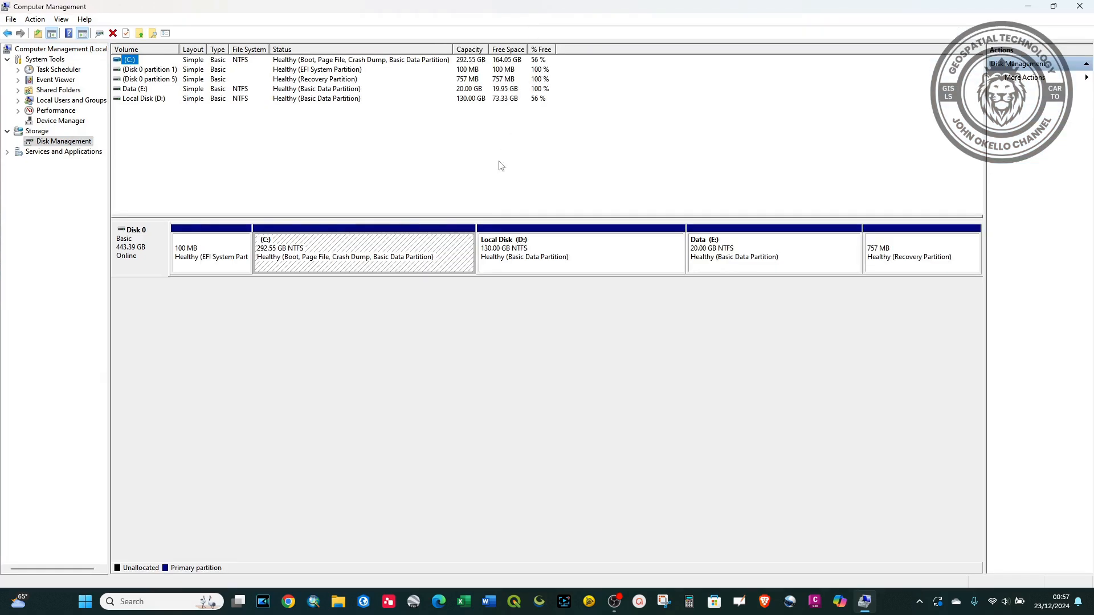
# Step: Delete the Data (E:) volume on Disk 0, accepting the erasure of its data
pyautogui.click(749, 258)
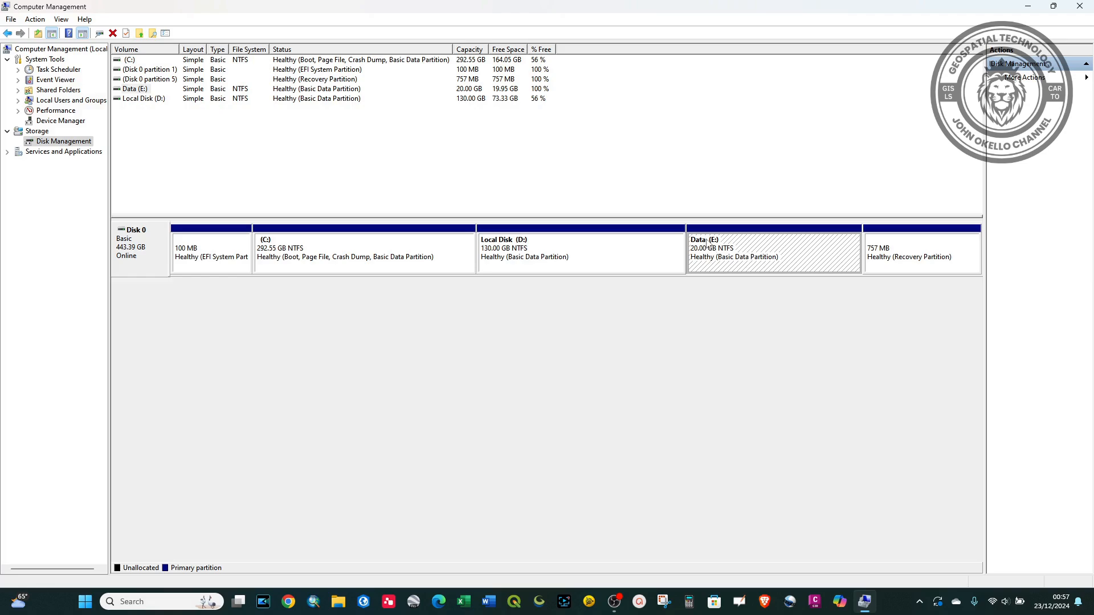
pyautogui.rightClick(744, 258)
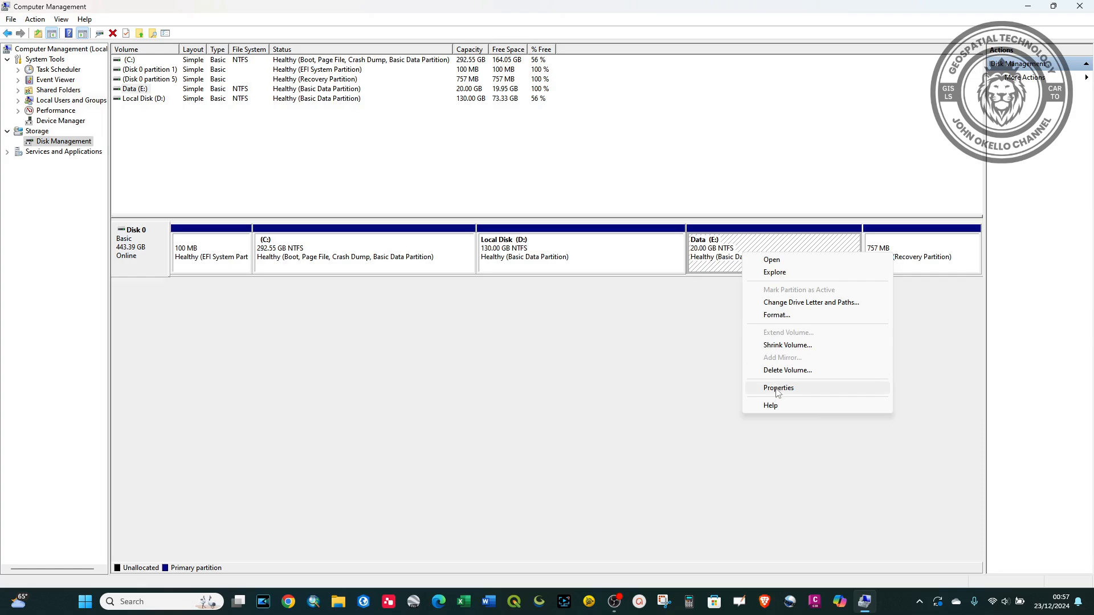
pyautogui.click(786, 371)
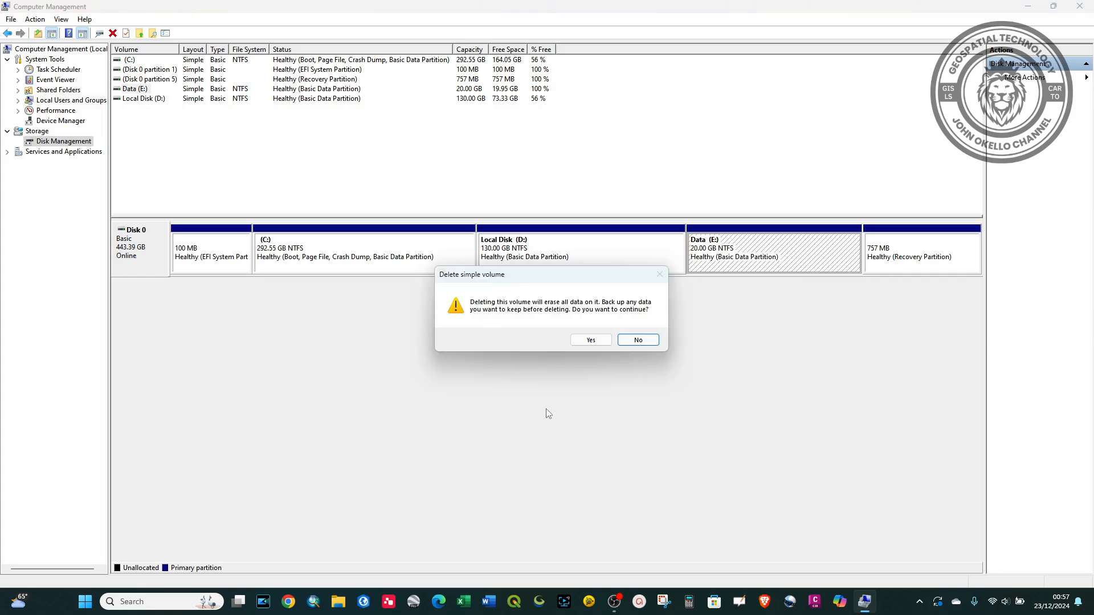
pyautogui.click(592, 341)
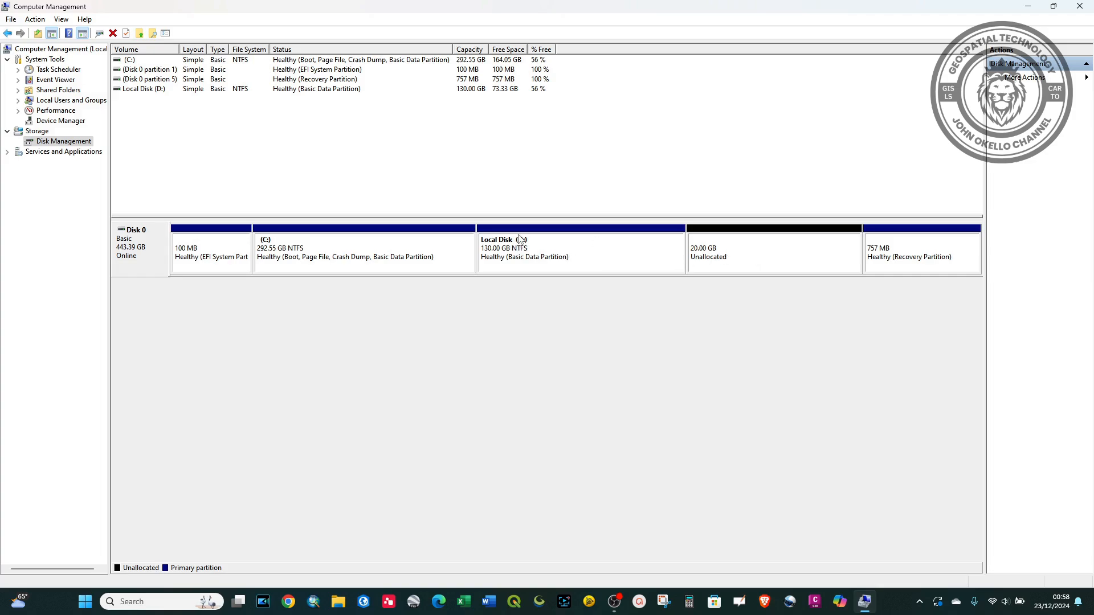
# Step: Extend Local Disk (D:) with the full 20480 MB of unallocated space on Disk 0
pyautogui.click(519, 240)
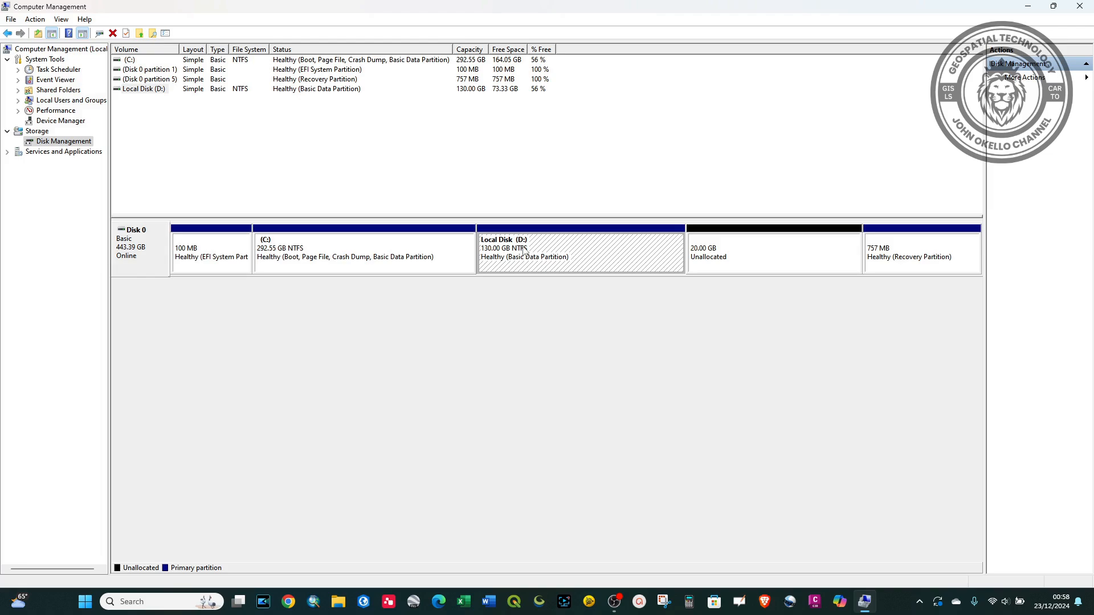
pyautogui.rightClick(519, 254)
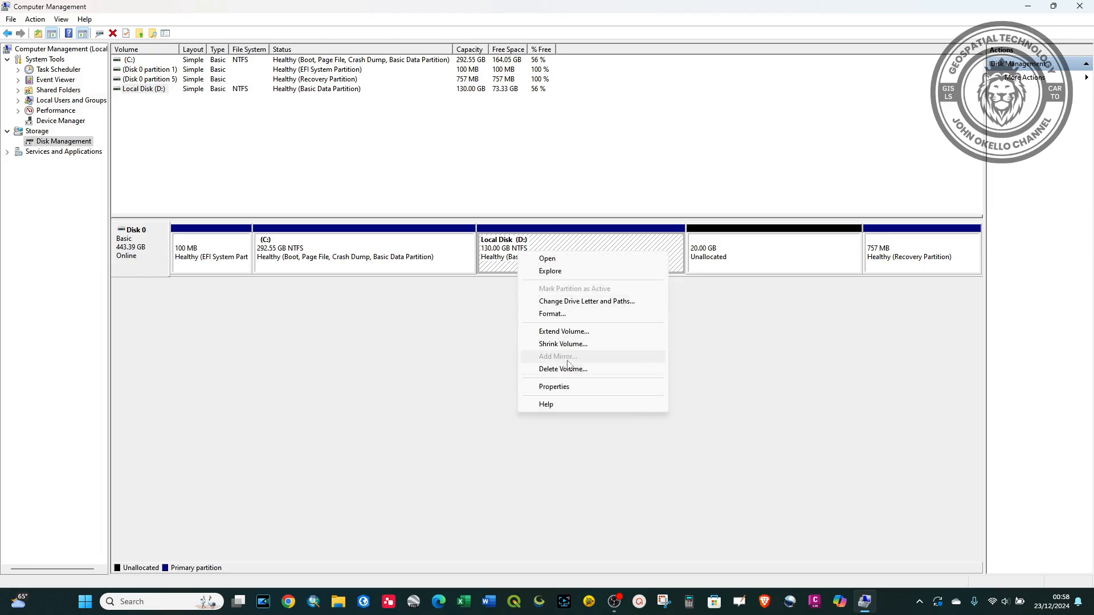
pyautogui.click(573, 332)
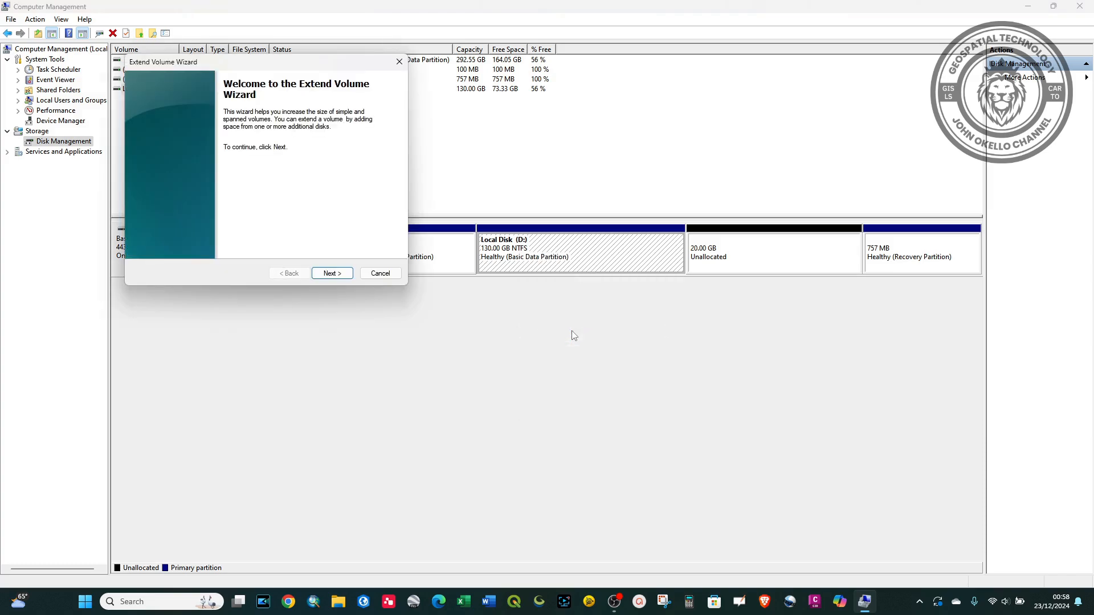
pyautogui.click(339, 275)
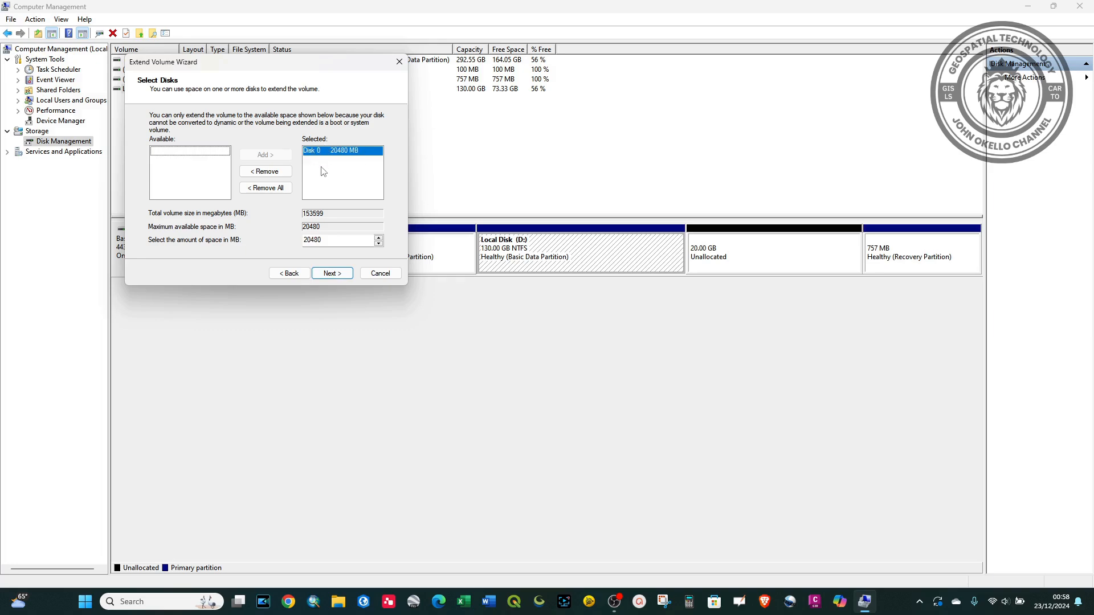
pyautogui.click(337, 275)
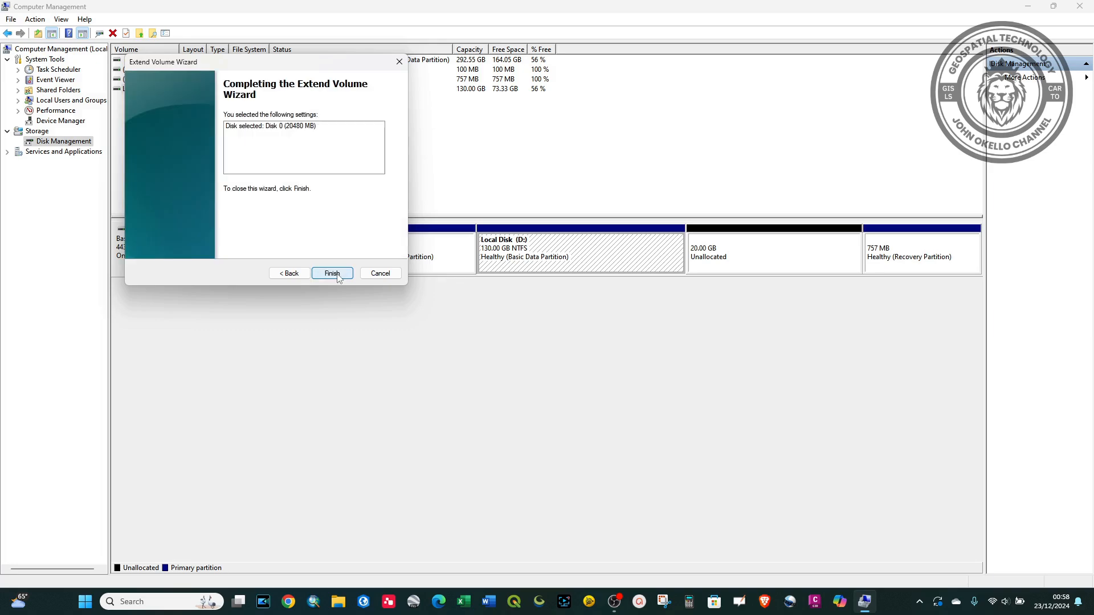
pyautogui.click(336, 275)
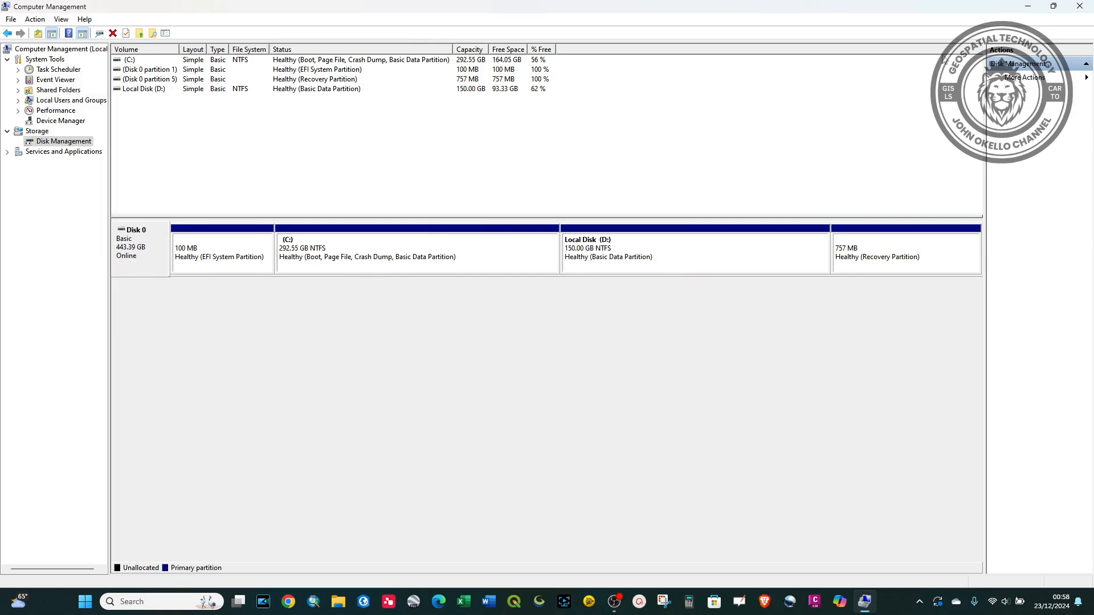
# Step: Close Computer Management and open This PC in File Explorer to check the remaining drives
pyautogui.click(1081, 7)
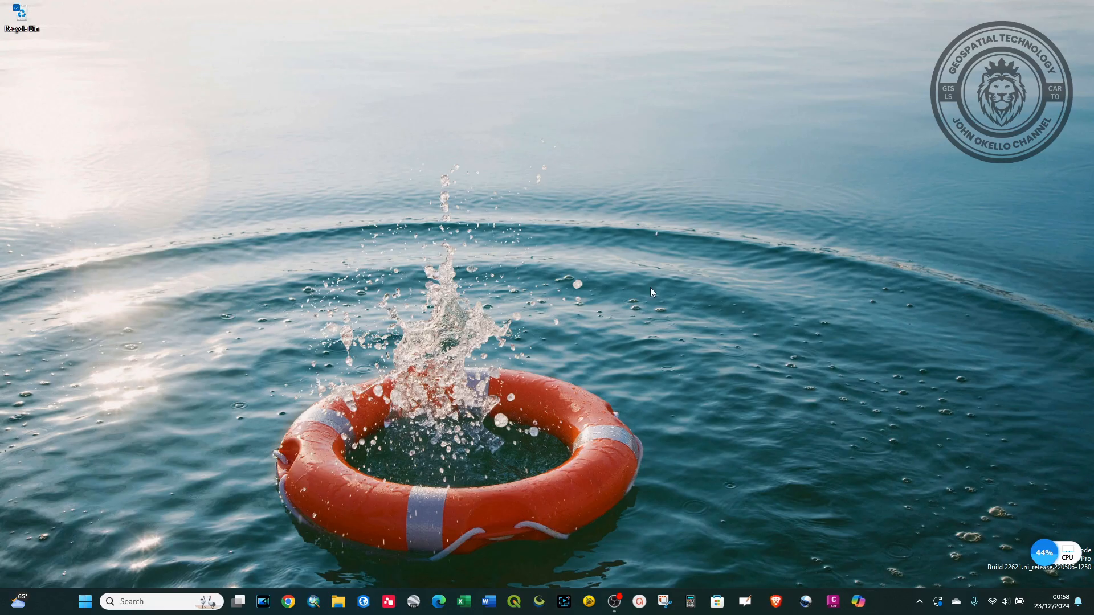
pyautogui.click(362, 598)
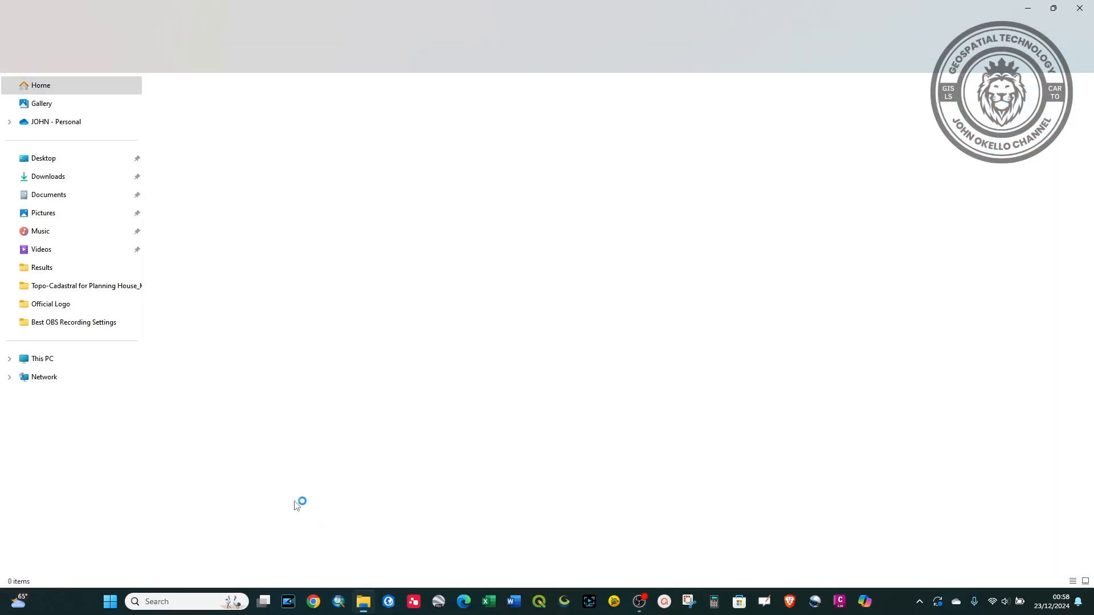
pyautogui.click(37, 360)
pyautogui.click(37, 361)
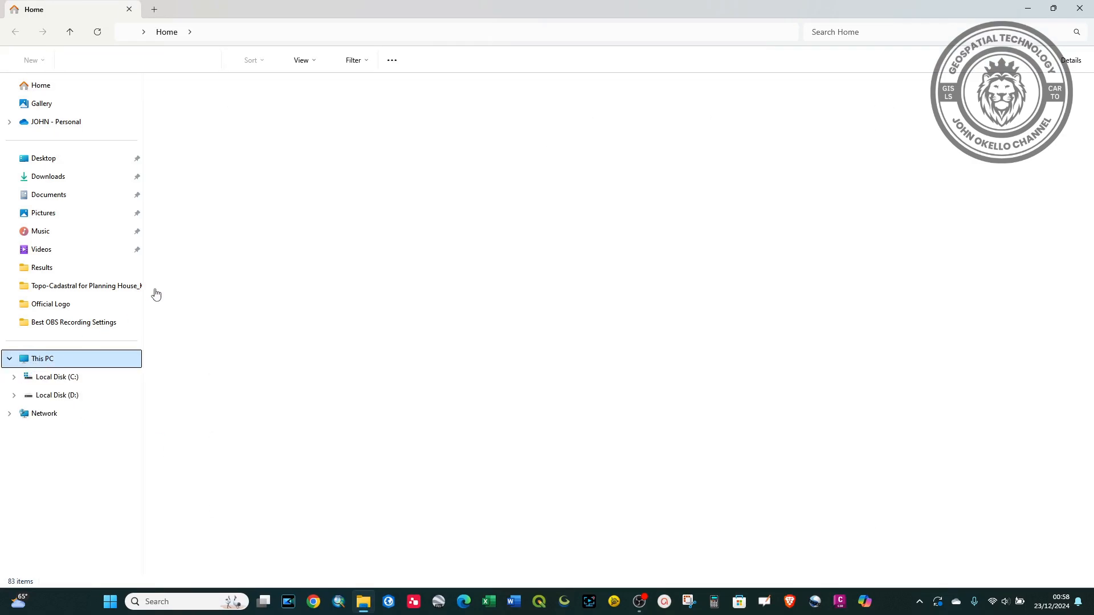